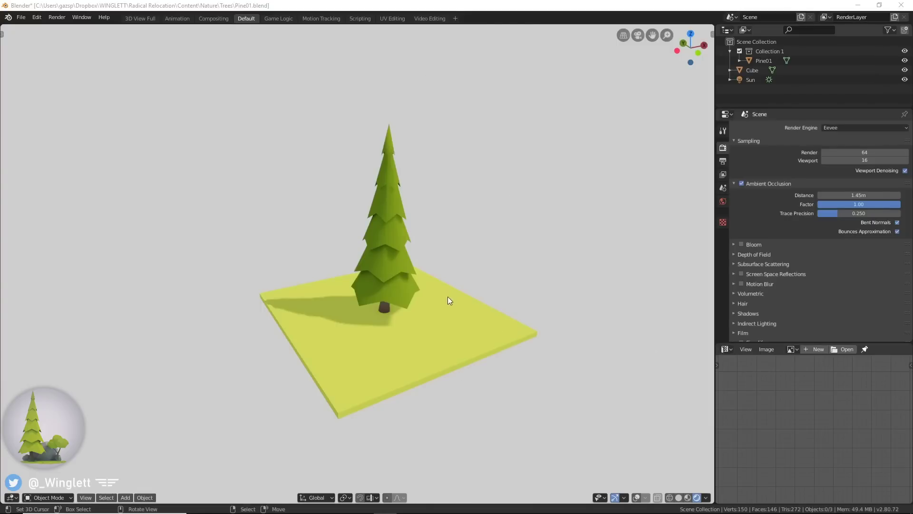
# Switch the viewport to solid shading with overlays shown, and hide the pine, ground cube and sun
pyautogui.click(679, 498)
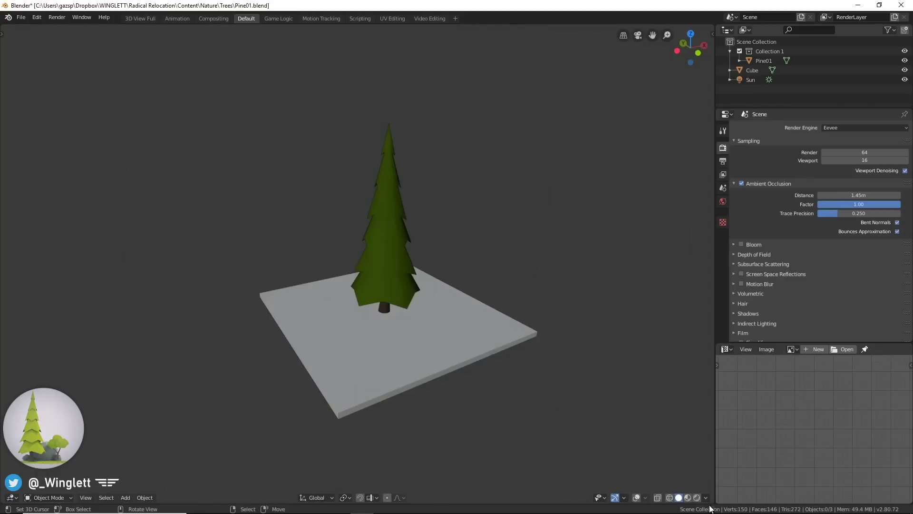
pyautogui.click(636, 498)
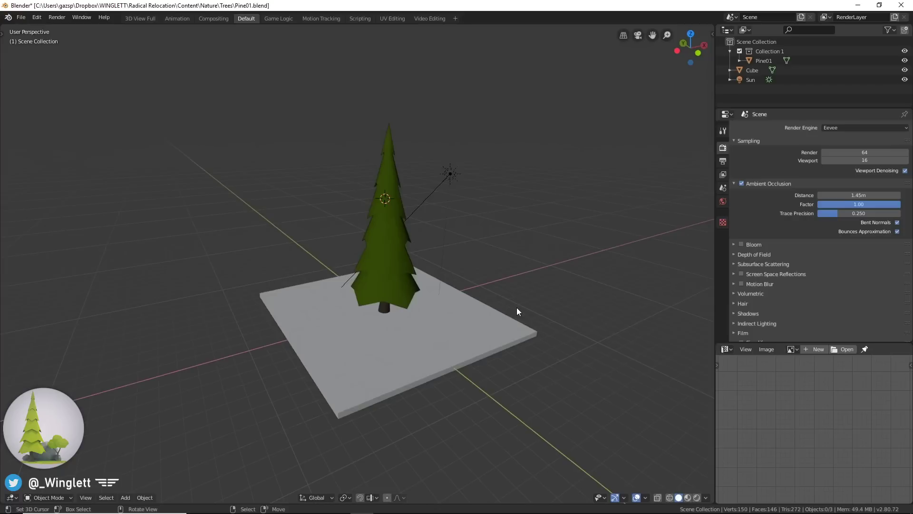
pyautogui.press('a')
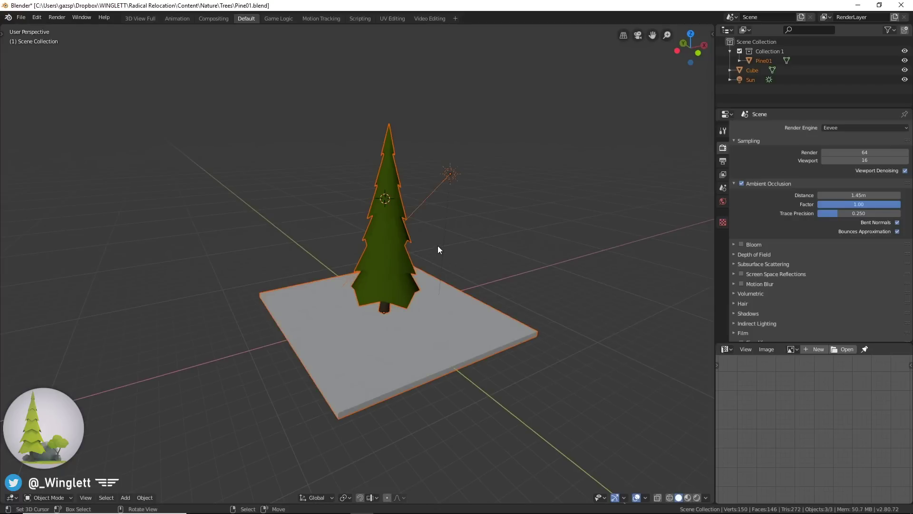
pyautogui.press('Delete')
pyautogui.moveTo(437, 245); pyautogui.dragTo(476, 291, button='middle')
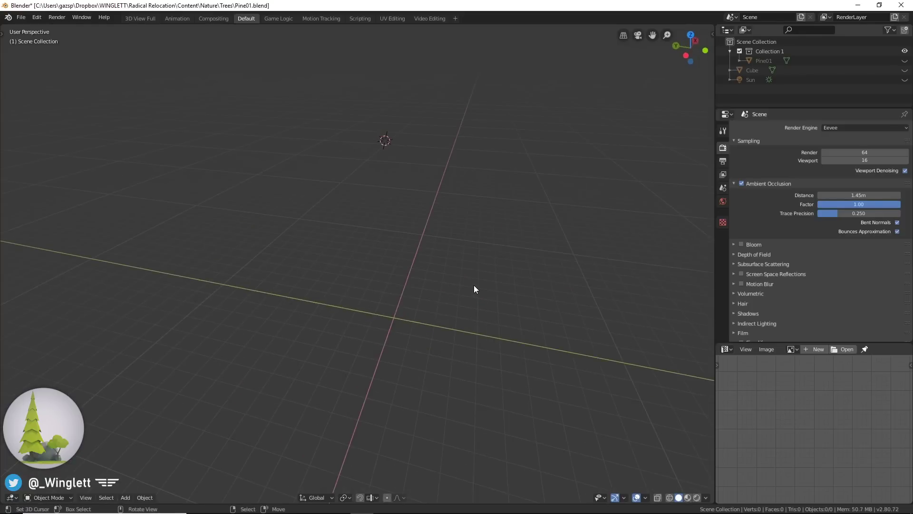
# Add a cylinder mesh with 10 vertices and clear its location so it sits at the world origin
pyautogui.hotkey('shift', 'a')
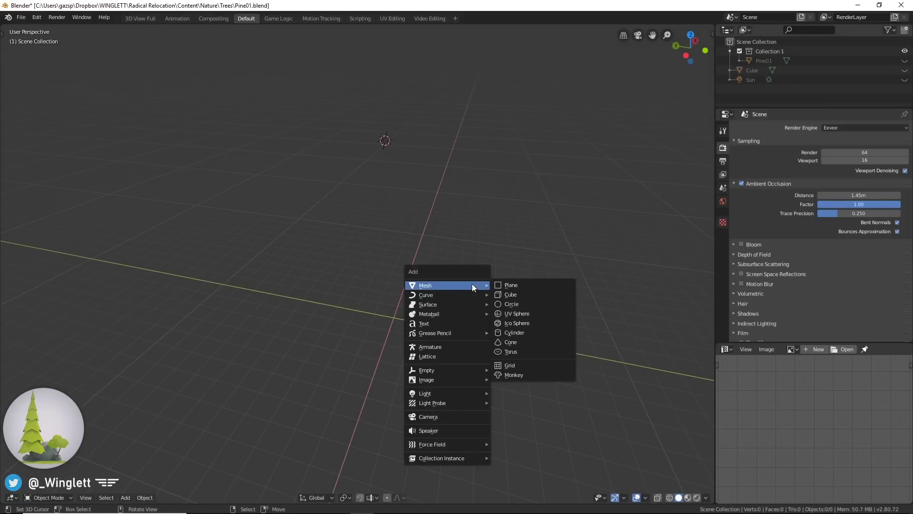
pyautogui.click(523, 332)
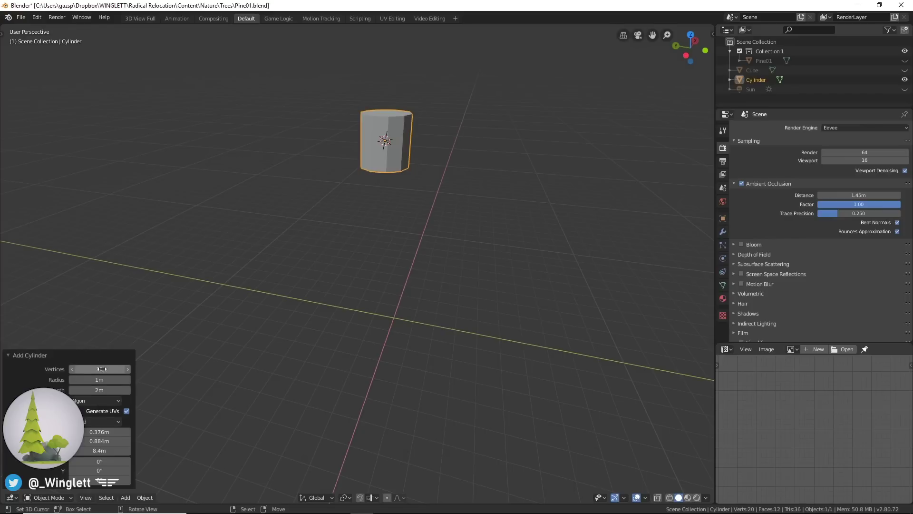
pyautogui.moveTo(96, 368)
pyautogui.mouseDown()
pyautogui.moveTo(109, 369)
pyautogui.moveTo(88, 368)
pyautogui.moveTo(107, 369)
pyautogui.moveTo(98, 368)
pyautogui.mouseUp()
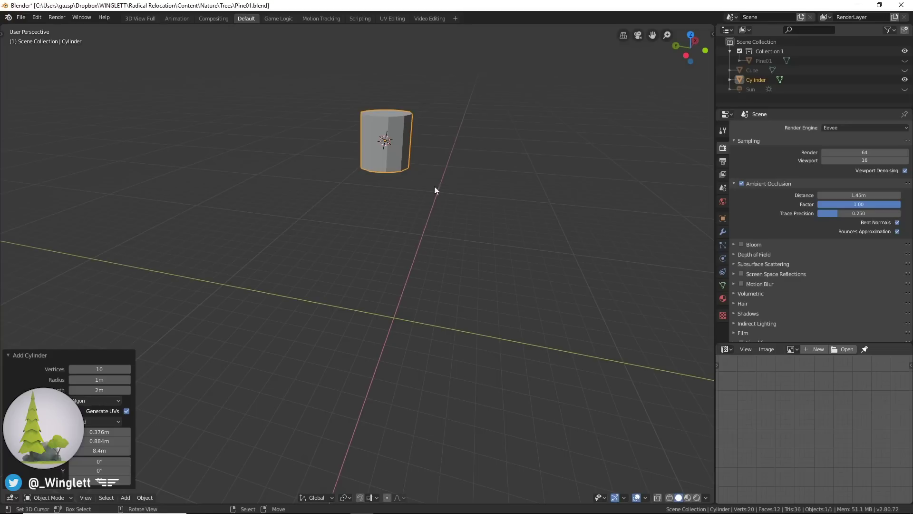
pyautogui.click(388, 144)
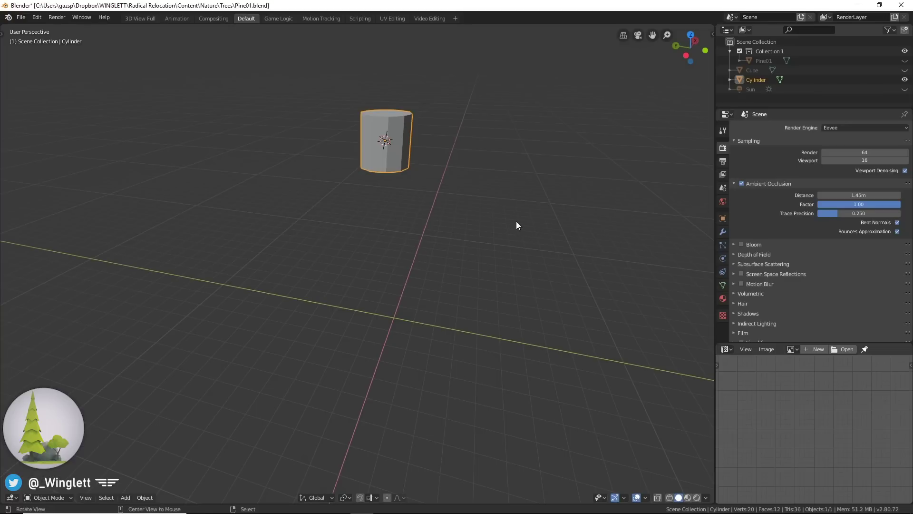
pyautogui.hotkey('alt', 'g')
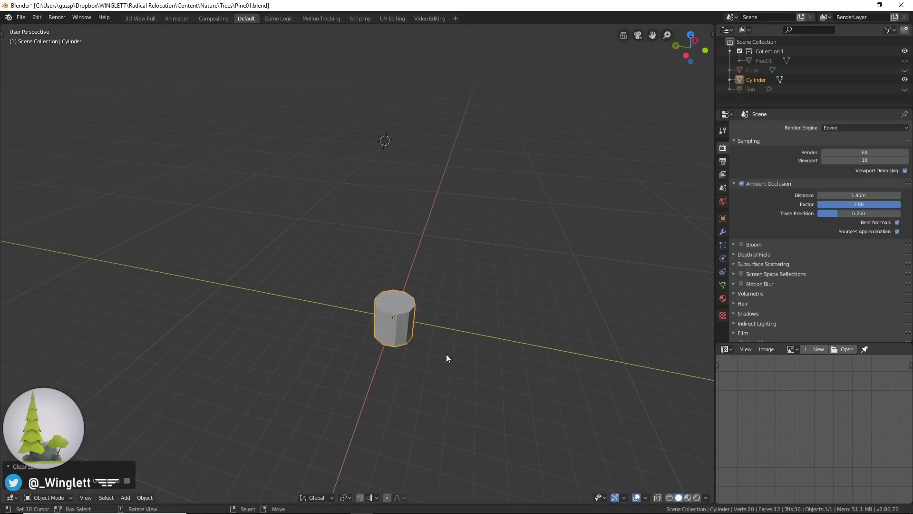
# In front view, edit the cylinder's mesh and raise all of its geometry straight up above the object origin
pyautogui.scroll(3, 452, 337)
pyautogui.press('KP_1')
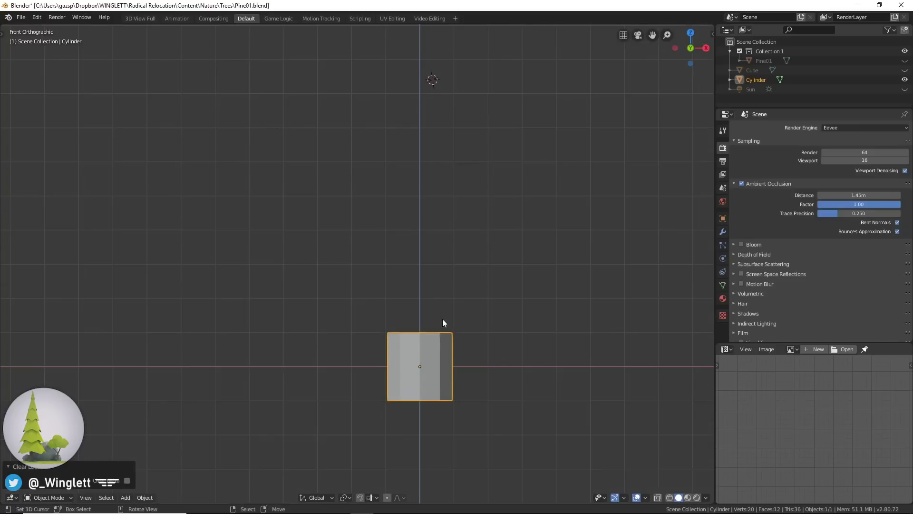
pyautogui.keyDown('shift'); pyautogui.moveTo(526, 401); pyautogui.dragTo(457, 342, button='middle'); pyautogui.keyUp('shift')
pyautogui.scroll(4, 477, 298)
pyautogui.scroll(-4, 457, 340)
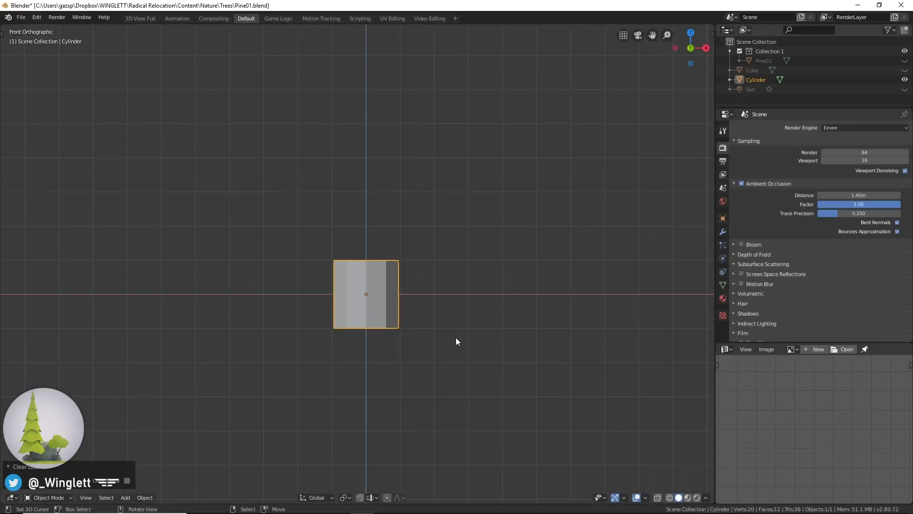
pyautogui.press('Tab')
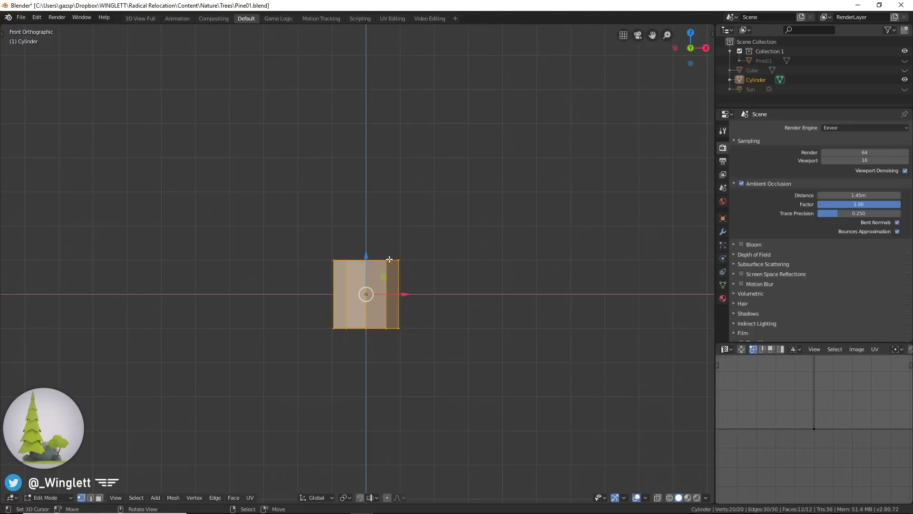
pyautogui.moveTo(366, 268); pyautogui.dragTo(367, 233)
pyautogui.keyDown('shift'); pyautogui.moveTo(413, 254); pyautogui.dragTo(430, 319, button='middle'); pyautogui.keyUp('shift')
pyautogui.moveTo(383, 286); pyautogui.dragTo(379, 237)
# Select the cylinder's bottom vertex ring and scale it outward by about 3
pyautogui.keyDown('alt'); pyautogui.click(407, 309); pyautogui.keyUp('alt')
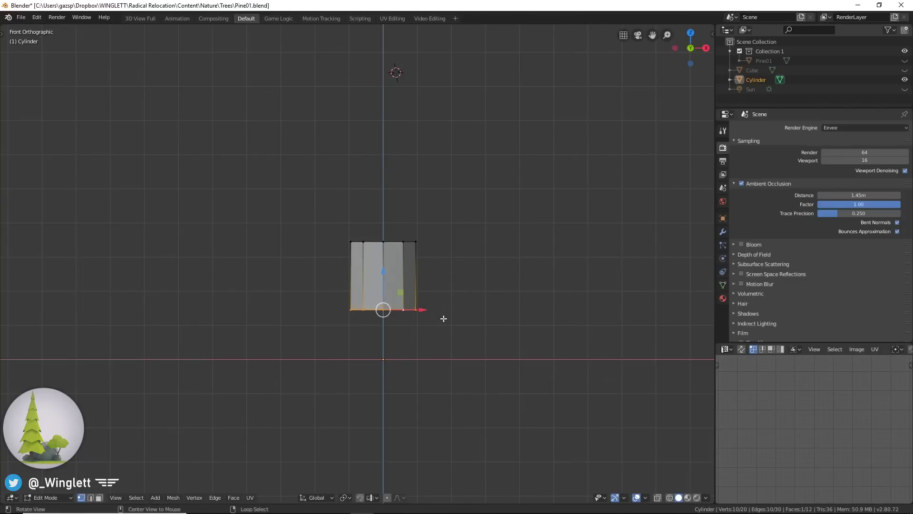
pyautogui.press('s')
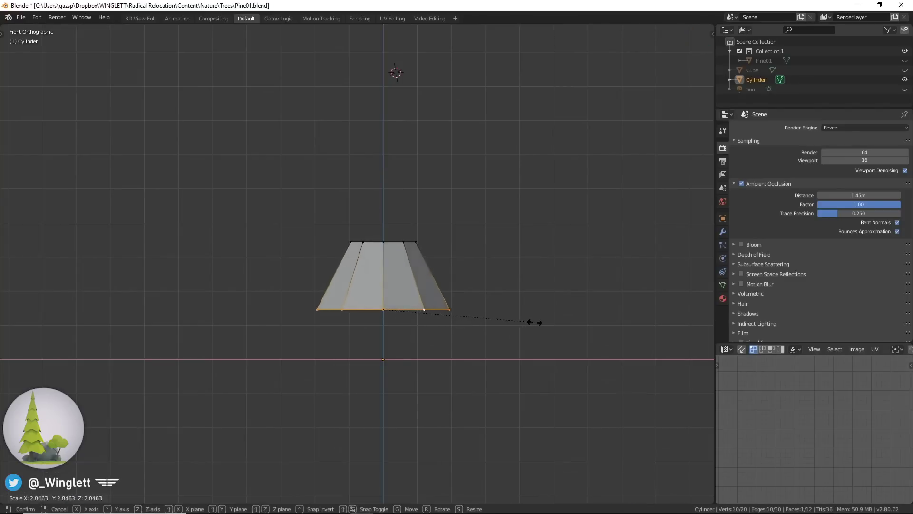
pyautogui.click(606, 330)
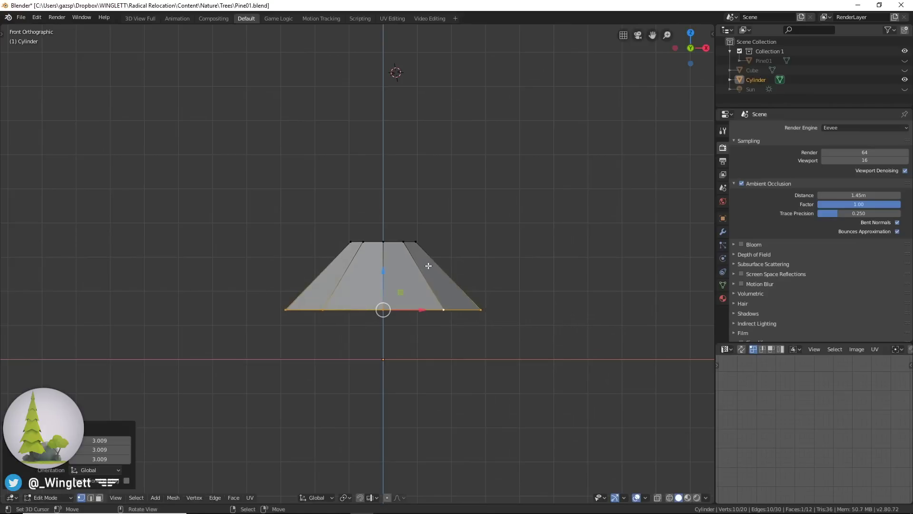
# Select the cylinder's top vertex ring and raise it 10 m along Z
pyautogui.keyDown('alt'); pyautogui.click(398, 242); pyautogui.keyUp('alt')
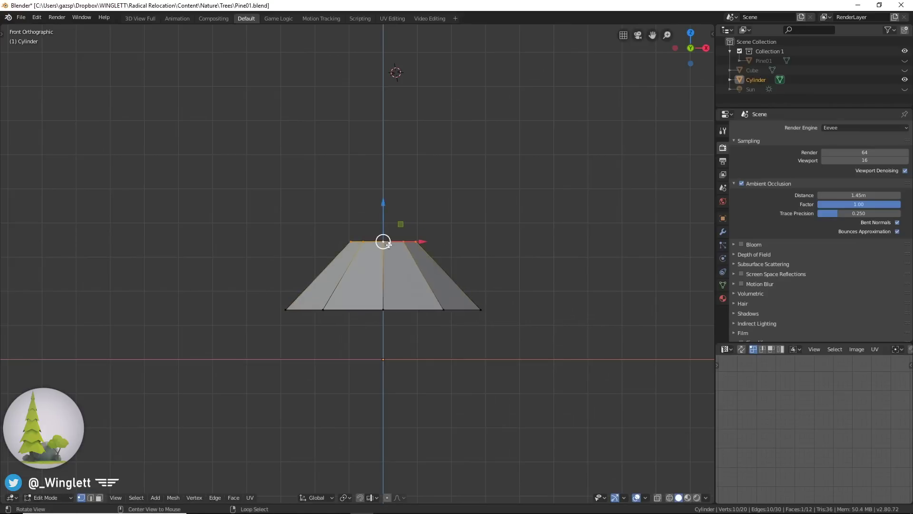
pyautogui.scroll(-4, 430, 300)
pyautogui.keyDown('shift'); pyautogui.moveTo(430, 257); pyautogui.dragTo(446, 351, button='middle'); pyautogui.keyUp('shift')
pyautogui.moveTo(387, 307); pyautogui.dragTo(387, 304)
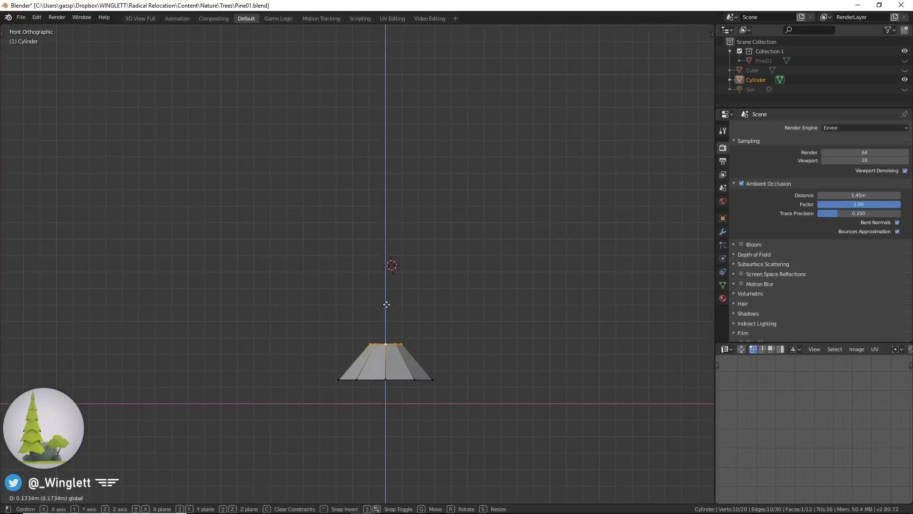
pyautogui.click(394, 141)
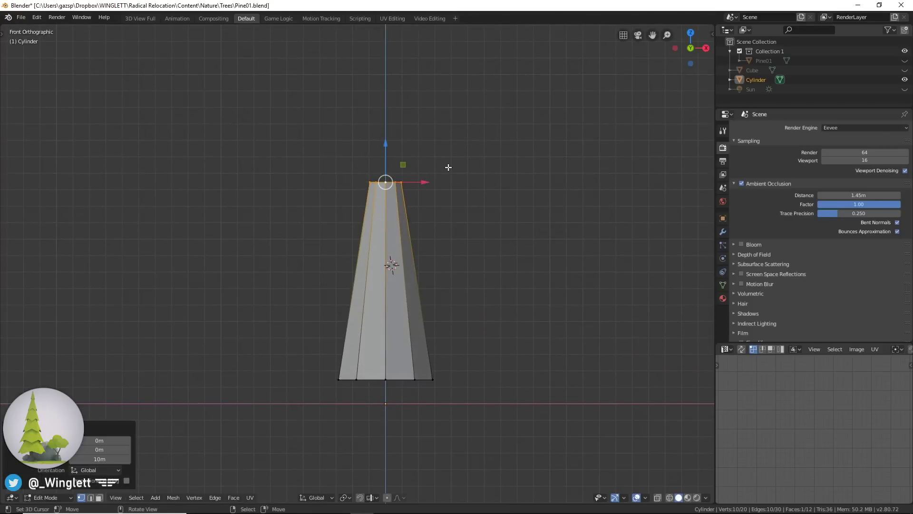
# Scale the top vertex ring to 0 to form a pointed cone, and raise the tip a little higher
pyautogui.write('s-0')
pyautogui.press('Return')
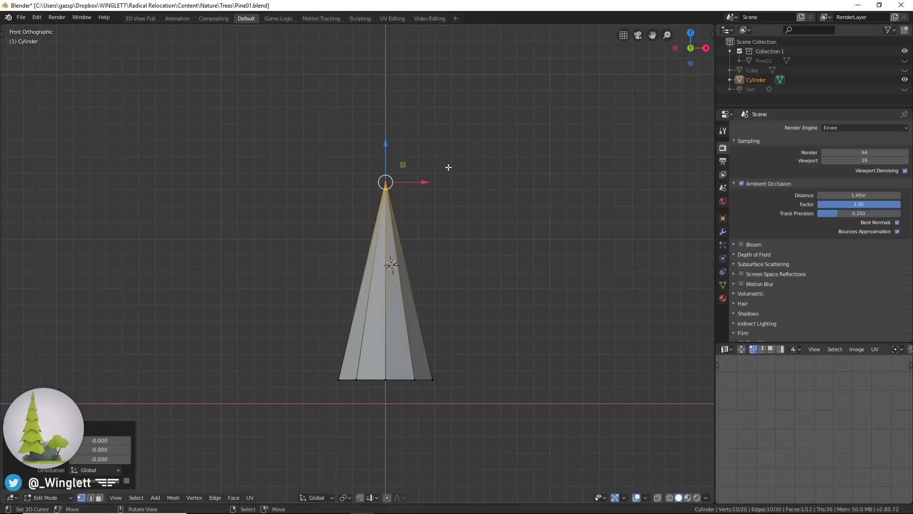
pyautogui.keyDown('shift'); pyautogui.moveTo(483, 312); pyautogui.dragTo(480, 294, button='middle'); pyautogui.keyUp('shift')
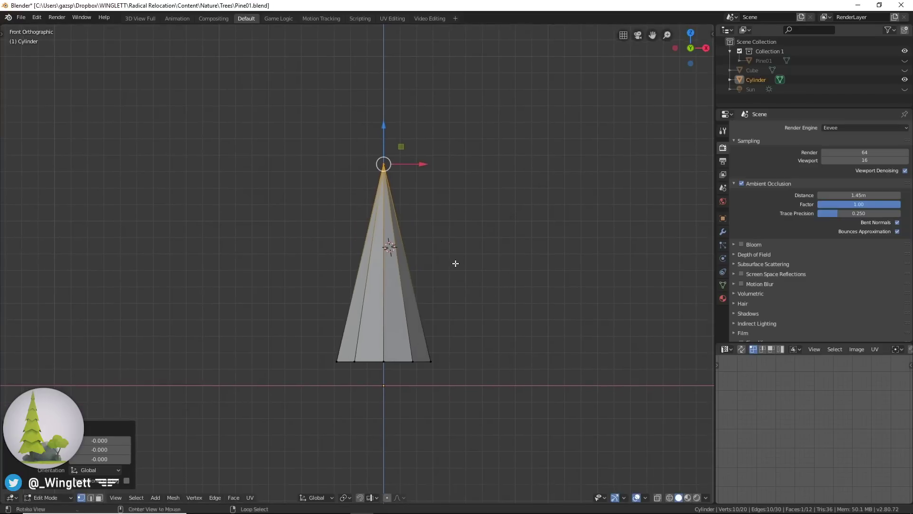
pyautogui.press('g')
pyautogui.click(393, 136)
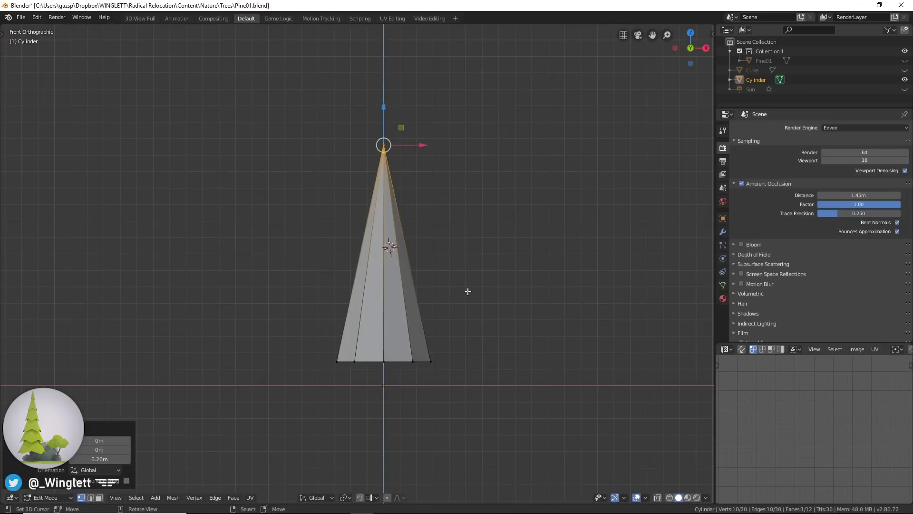
# Add 5 evenly spaced horizontal loop cuts to the cone and deselect everything
pyautogui.hotkey('ctrl', 'r')
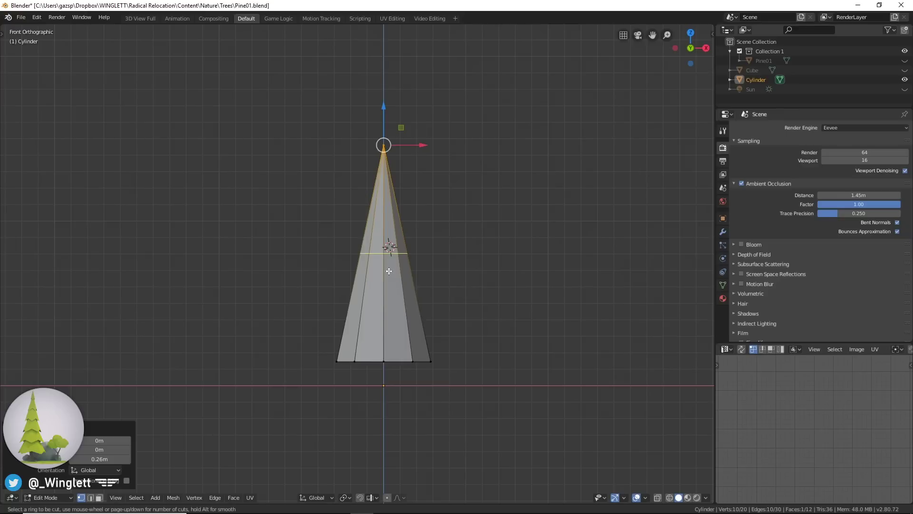
pyautogui.scroll(3, 388, 259)
pyautogui.scroll(1, 388, 259)
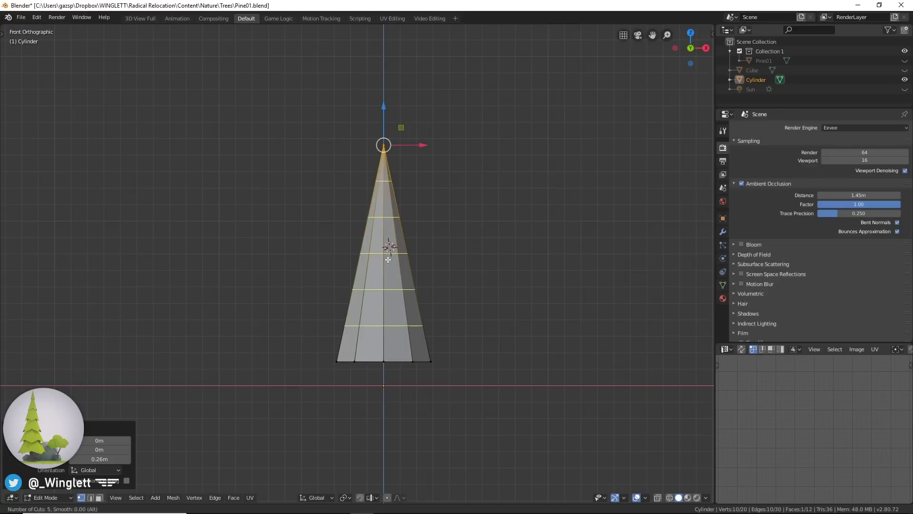
pyautogui.click(388, 260)
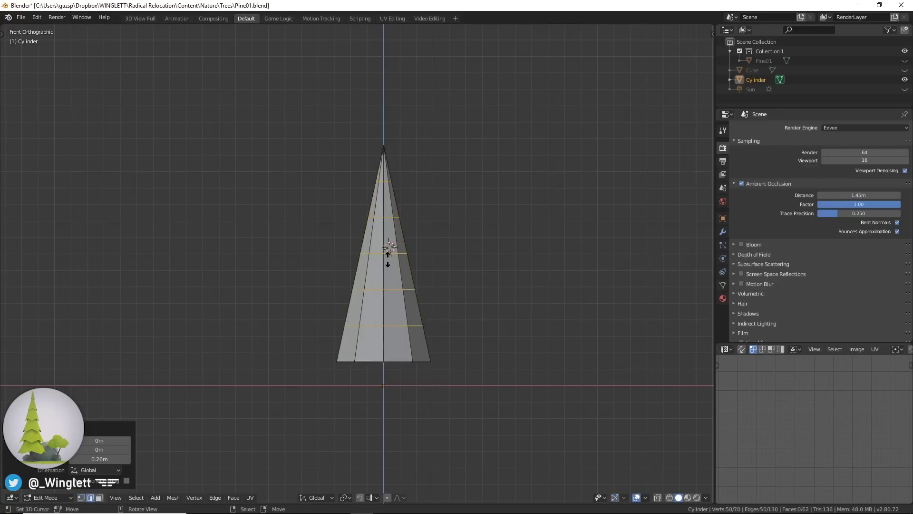
pyautogui.rightClick(388, 260)
pyautogui.scroll(2, 482, 273)
pyautogui.press('a')
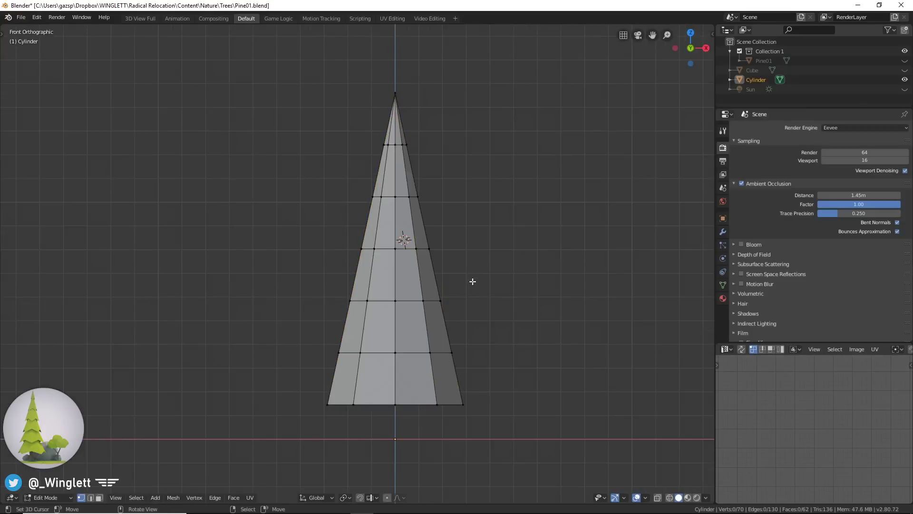
# Add a loop cut in the lowest section, slide it fully up to the next ring, and scale it inward to about 0.51
pyautogui.keyDown('shift'); pyautogui.moveTo(493, 329); pyautogui.dragTo(486, 304, button='middle'); pyautogui.keyUp('shift')
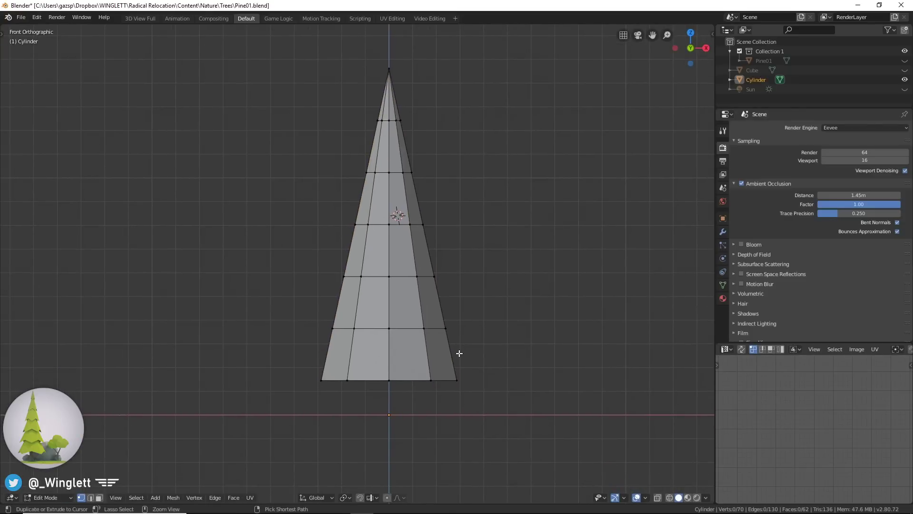
pyautogui.hotkey('ctrl', 'r')
pyautogui.click(455, 353)
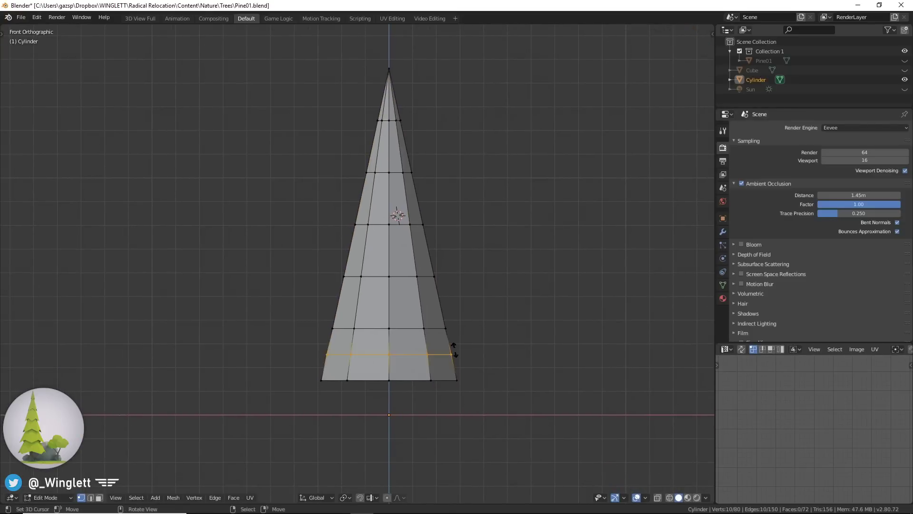
pyautogui.click(461, 310)
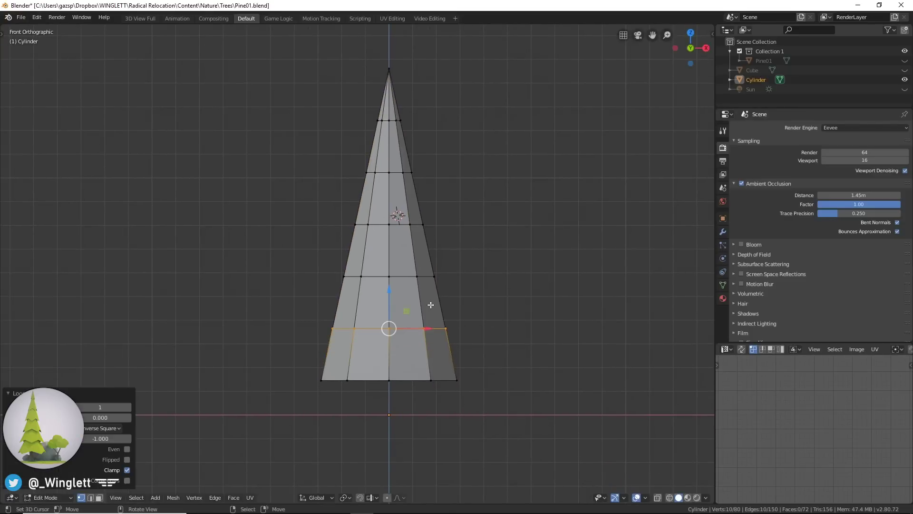
pyautogui.press('s')
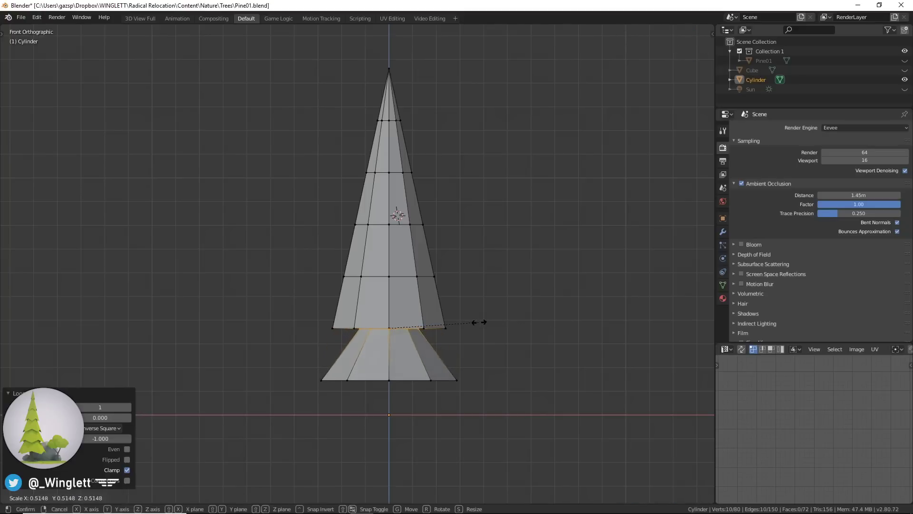
pyautogui.click(476, 321)
# Add a loop cut in the second section from the base, slide it fully up, and scale it inward to about 0.54
pyautogui.hotkey('ctrl', 'r')
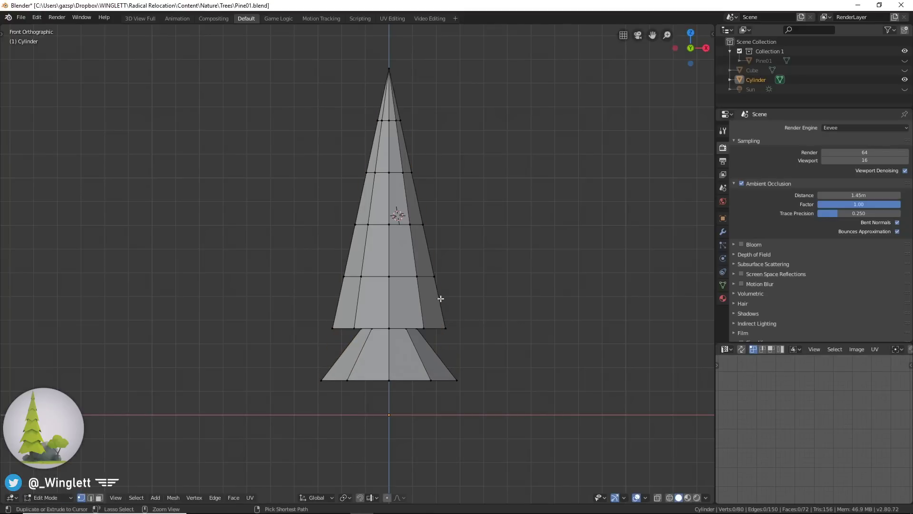
pyautogui.click(439, 287)
pyautogui.click(449, 256)
pyautogui.press('s')
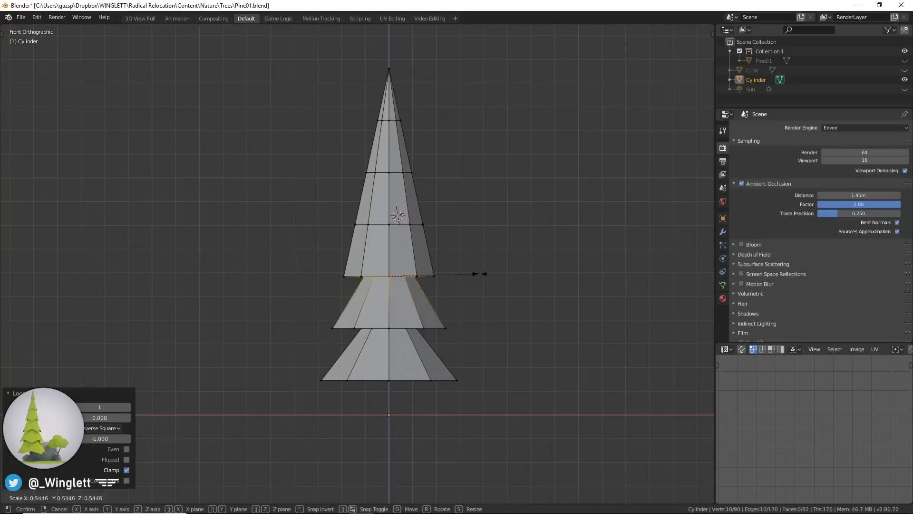
pyautogui.click(474, 271)
# Add a loop cut in the third section from the base, slide it fully up, and scale it inward to about 0.52
pyautogui.hotkey('ctrl', 'r')
pyautogui.click(425, 252)
pyautogui.click(419, 225)
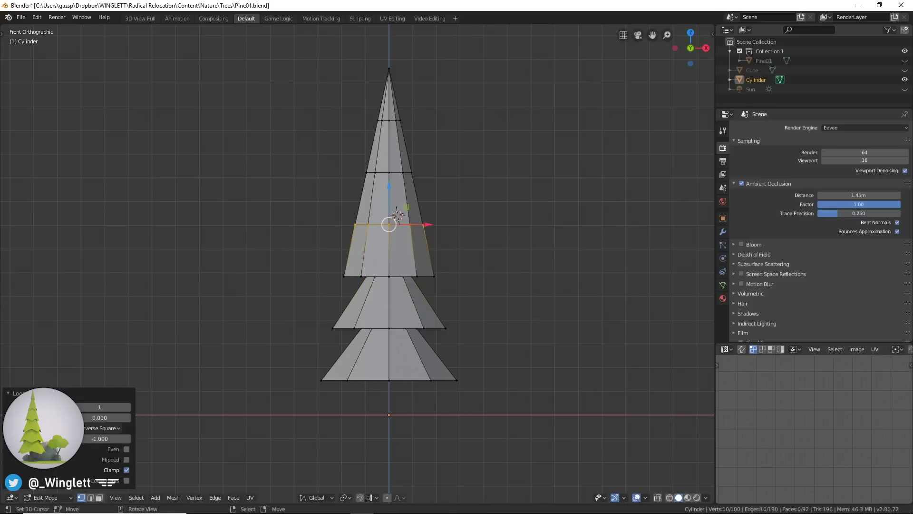
pyautogui.press('s')
pyautogui.click(455, 220)
# Add a loop cut in the fourth section from the base, slide it fully up, and scale it inward to about 0.48
pyautogui.keyDown('shift'); pyautogui.moveTo(453, 220); pyautogui.dragTo(451, 294, button='middle'); pyautogui.keyUp('shift')
pyautogui.hotkey('ctrl', 'r')
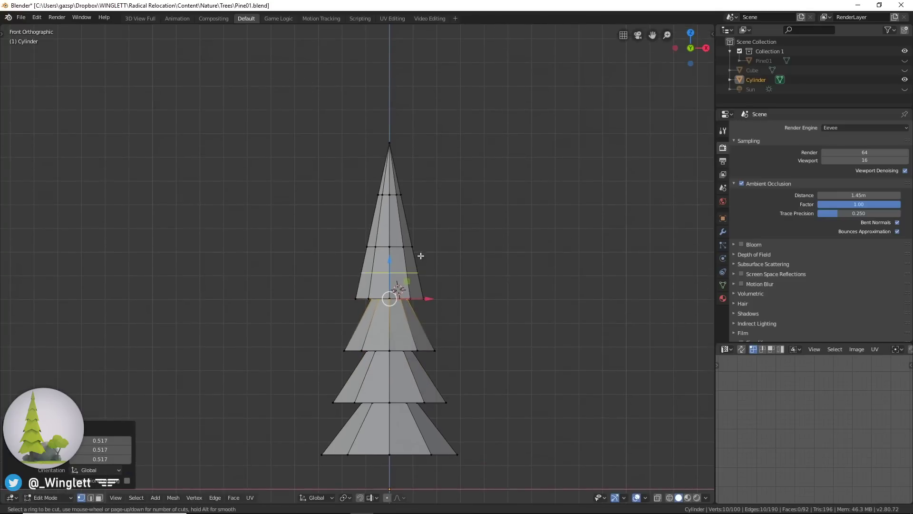
pyautogui.click(420, 255)
pyautogui.click(418, 229)
pyautogui.press('s')
pyautogui.click(459, 234)
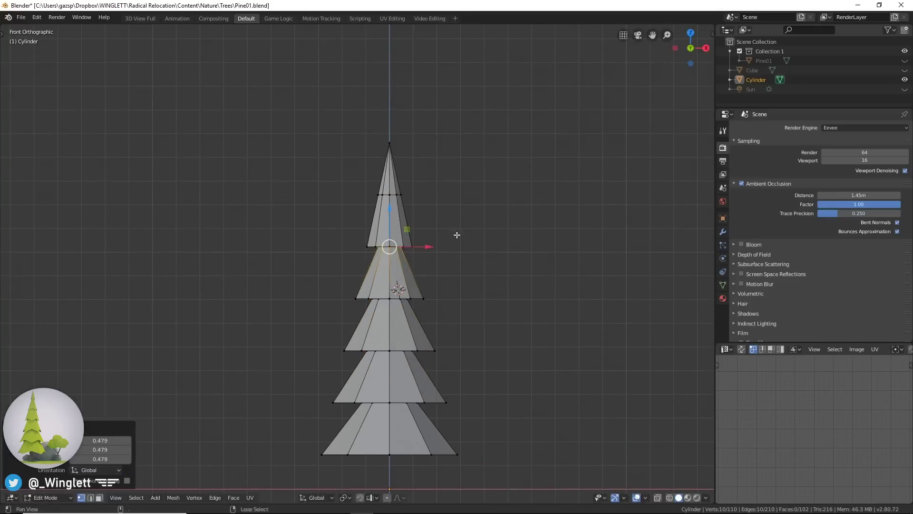
# Add a loop cut in the fifth section from the base, slide it fully up, and scale it inward to about 0.36
pyautogui.keyDown('shift'); pyautogui.moveTo(457, 233); pyautogui.dragTo(420, 273, button='middle'); pyautogui.keyUp('shift')
pyautogui.hotkey('ctrl', 'r')
pyautogui.click(405, 284)
pyautogui.click(406, 230)
pyautogui.press('s')
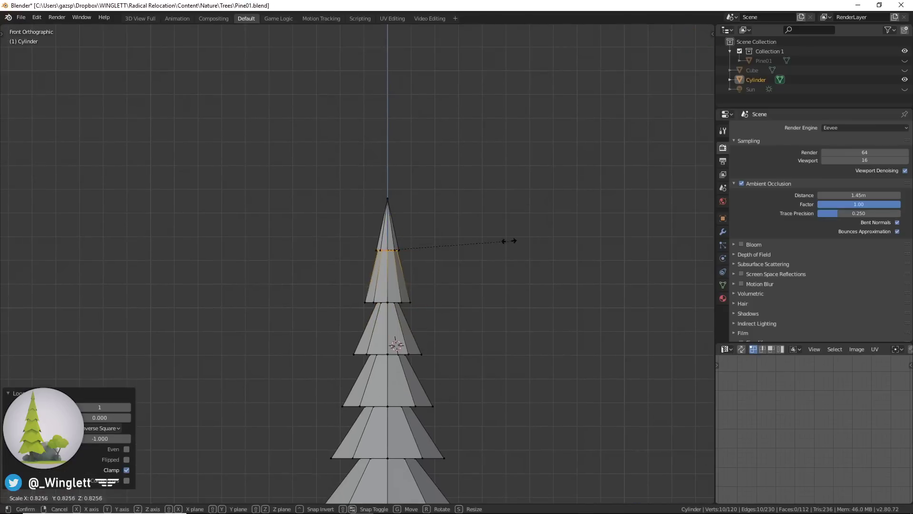
pyautogui.click(448, 241)
pyautogui.press('KP_5')
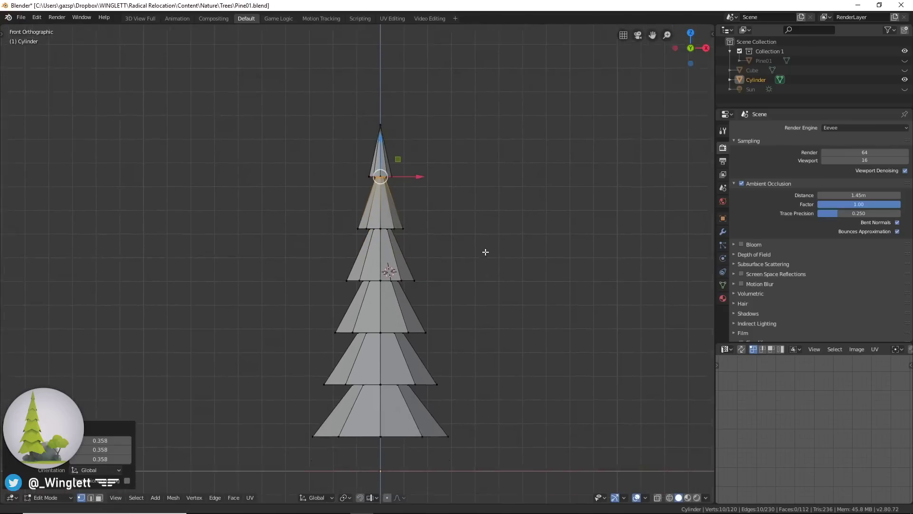
pyautogui.scroll(3, 473, 247)
pyautogui.moveTo(436, 195); pyautogui.dragTo(460, 245, button='middle')
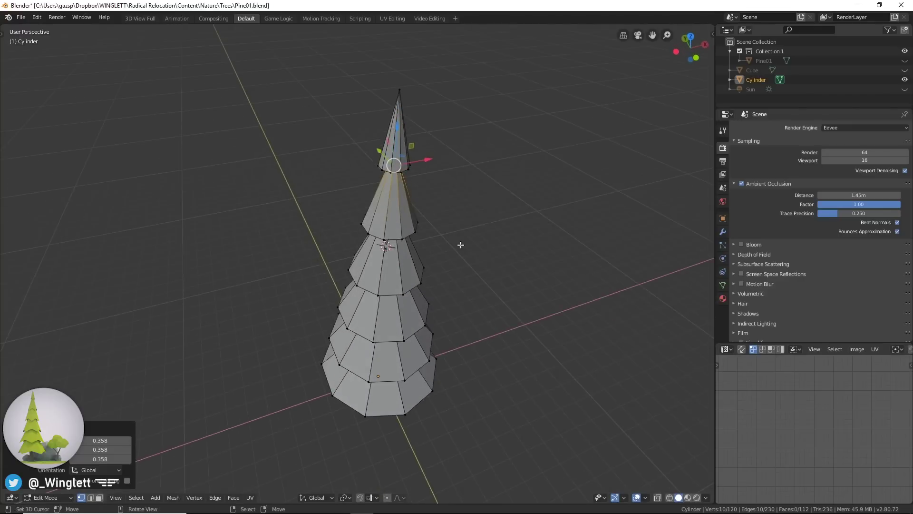
# Switch to wireframe shading and extend the selection to the inner edge loops of all five lower tiers
pyautogui.press('z')
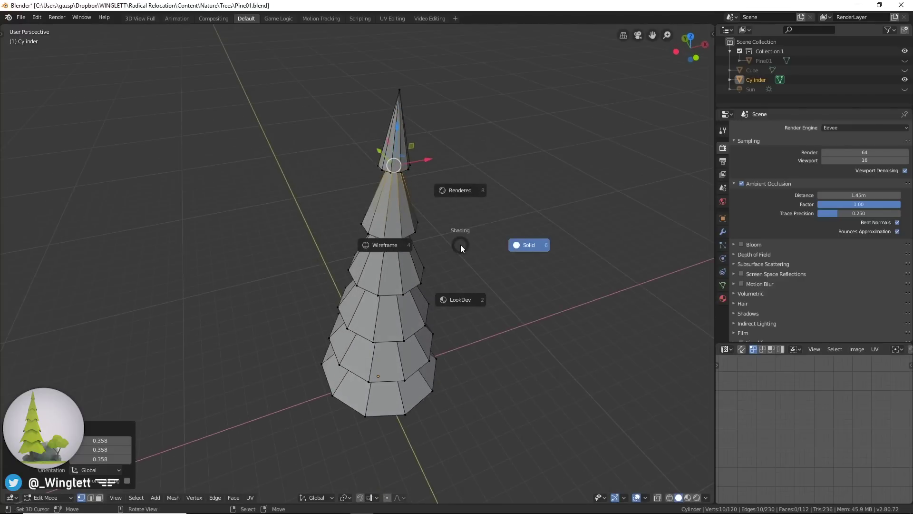
pyautogui.click(393, 241)
pyautogui.scroll(2, 410, 224)
pyautogui.keyDown('alt'); pyautogui.keyDown('shift'); pyautogui.click(413, 211); pyautogui.keyUp('shift'); pyautogui.keyUp('alt')
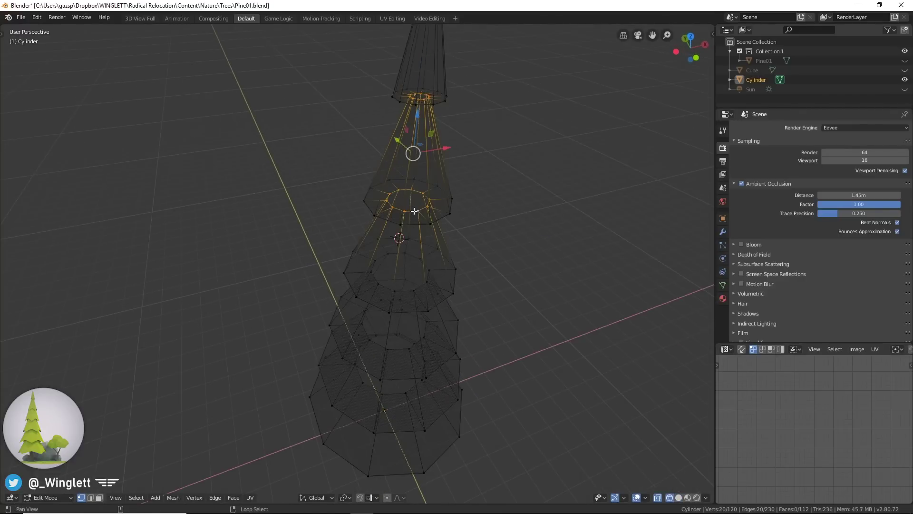
pyautogui.keyDown('alt'); pyautogui.keyDown('shift'); pyautogui.click(411, 290); pyautogui.keyUp('shift'); pyautogui.keyUp('alt')
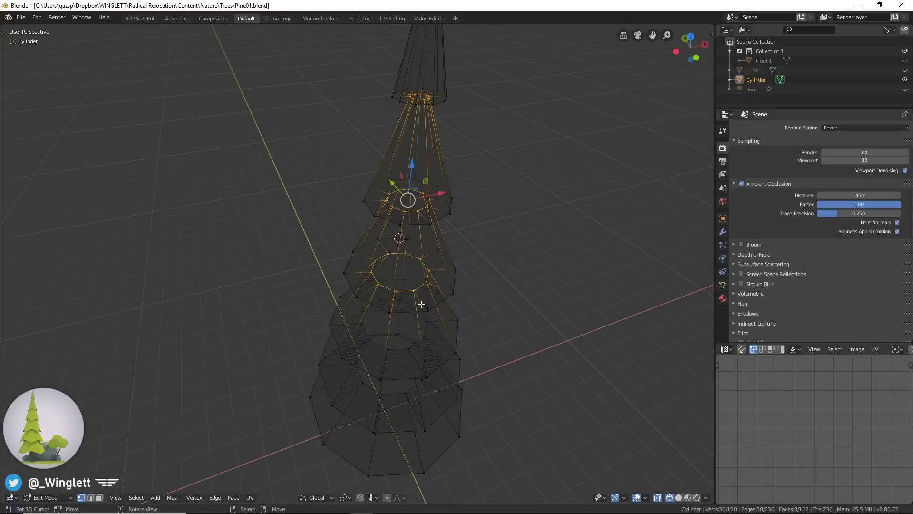
pyautogui.keyDown('alt'); pyautogui.keyDown('shift'); pyautogui.click(408, 348); pyautogui.keyUp('shift'); pyautogui.keyUp('alt')
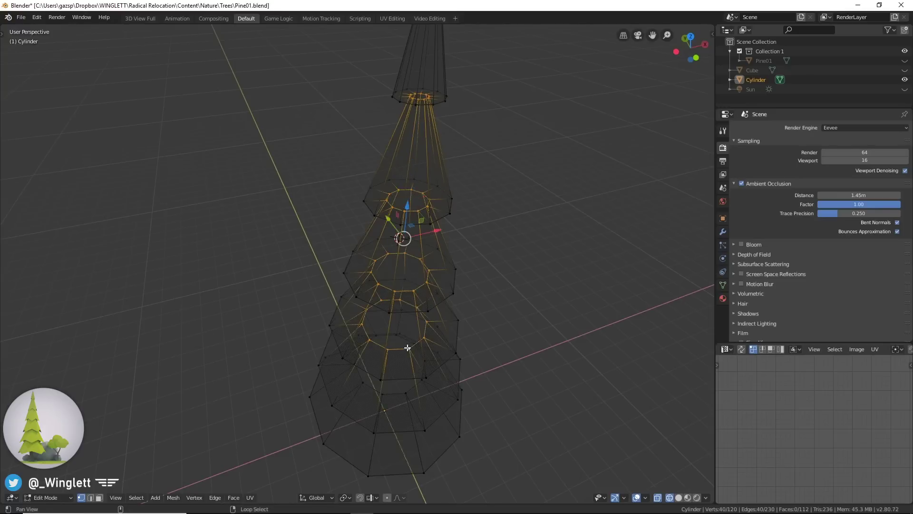
pyautogui.keyDown('alt'); pyautogui.keyDown('shift'); pyautogui.click(405, 394); pyautogui.keyUp('shift'); pyautogui.keyUp('alt')
# Move the five selected inner loops up about 0.68 m along Z, working in front view
pyautogui.moveTo(526, 418); pyautogui.dragTo(446, 346, button='middle')
pyautogui.press('KP_1')
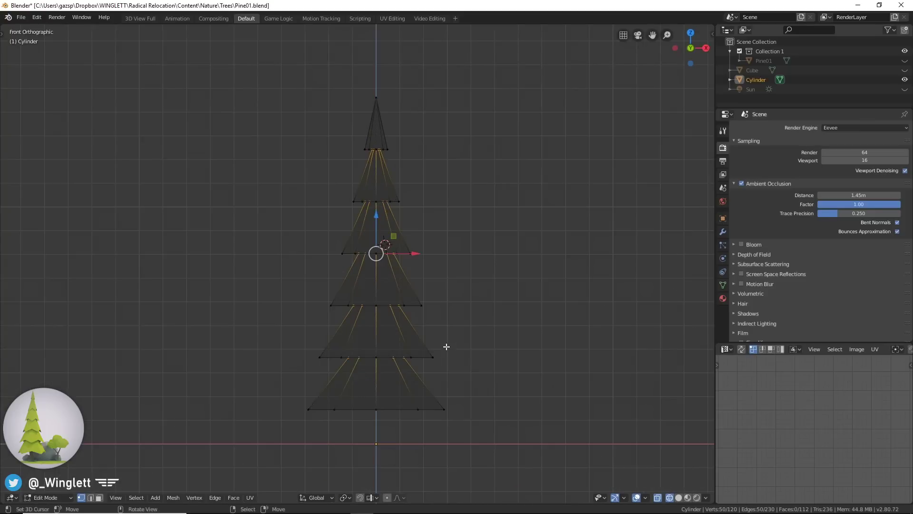
pyautogui.keyDown('shift'); pyautogui.moveTo(481, 198); pyautogui.dragTo(485, 238, button='middle'); pyautogui.keyUp('shift')
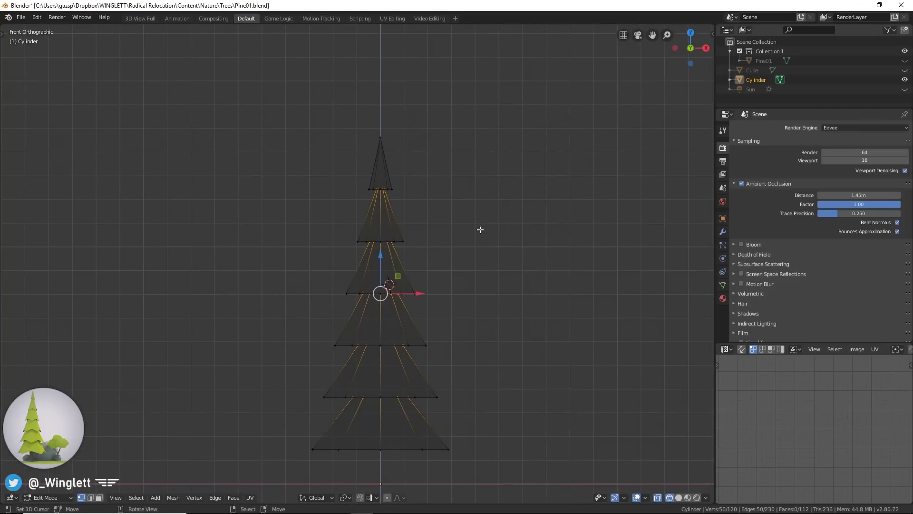
pyautogui.moveTo(380, 259); pyautogui.dragTo(378, 238)
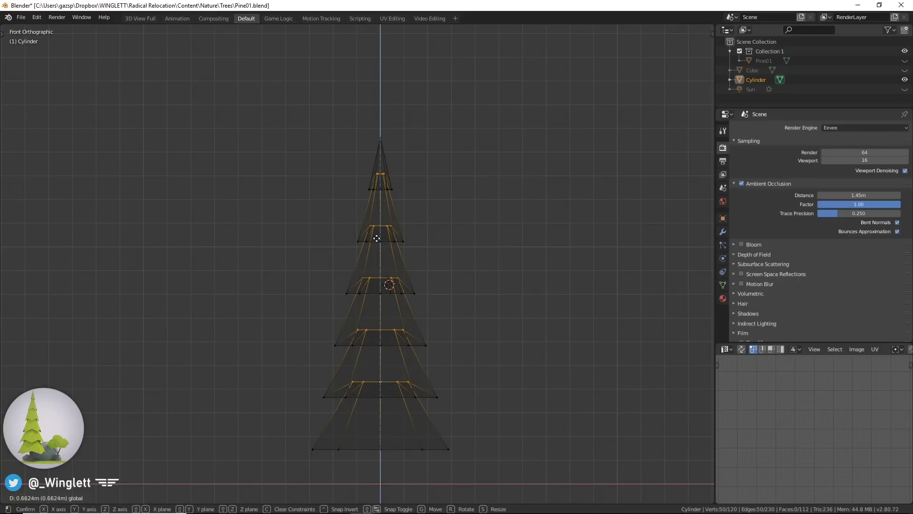
# Raise the inner loops in four further moves of about 0.24, 0.38, 0.34 and 0.28 m, deselecting the uppermost selected loop before each
pyautogui.keyDown('alt'); pyautogui.keyDown('shift'); pyautogui.click(382, 172); pyautogui.keyUp('shift'); pyautogui.keyUp('alt')
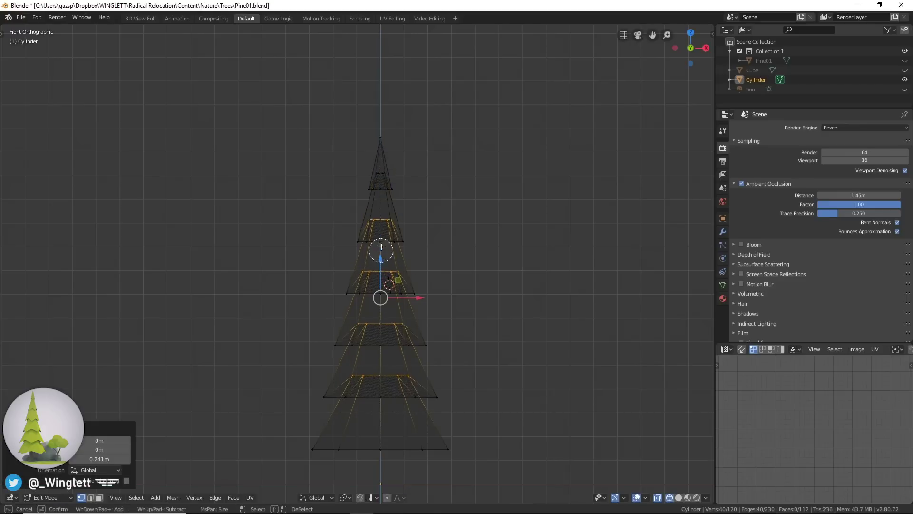
pyautogui.keyDown('alt'); pyautogui.keyDown('shift'); pyautogui.click(380, 221); pyautogui.keyUp('shift'); pyautogui.keyUp('alt')
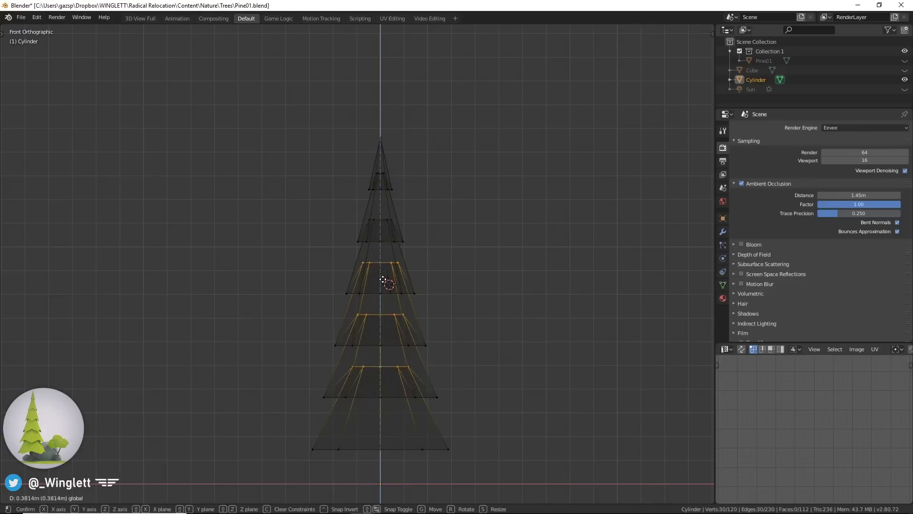
pyautogui.keyDown('alt'); pyautogui.keyDown('shift'); pyautogui.click(366, 271); pyautogui.keyUp('shift'); pyautogui.keyUp('alt')
pyautogui.keyDown('alt'); pyautogui.keyDown('shift'); pyautogui.click(397, 314); pyautogui.keyUp('shift'); pyautogui.keyUp('alt')
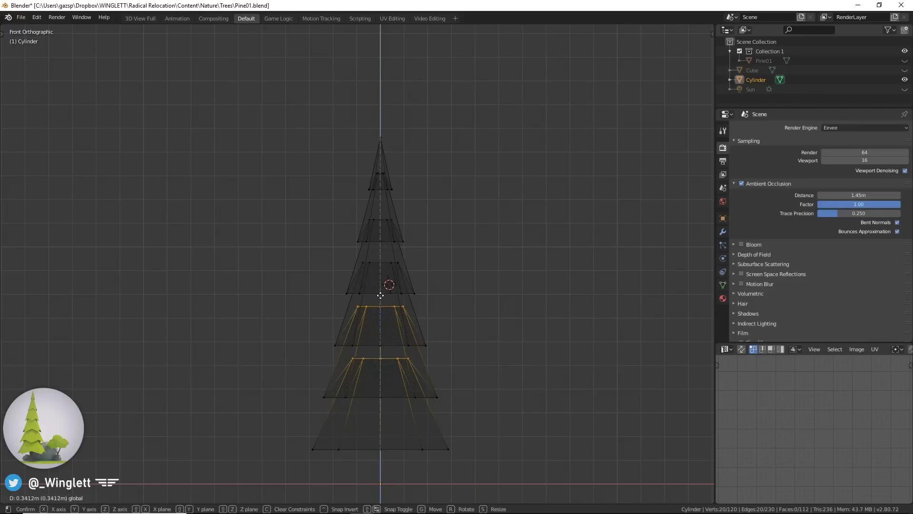
pyautogui.moveTo(383, 340); pyautogui.dragTo(383, 334)
# Return to solid shading, clear the mesh selection, and face the tree from the front
pyautogui.press('z')
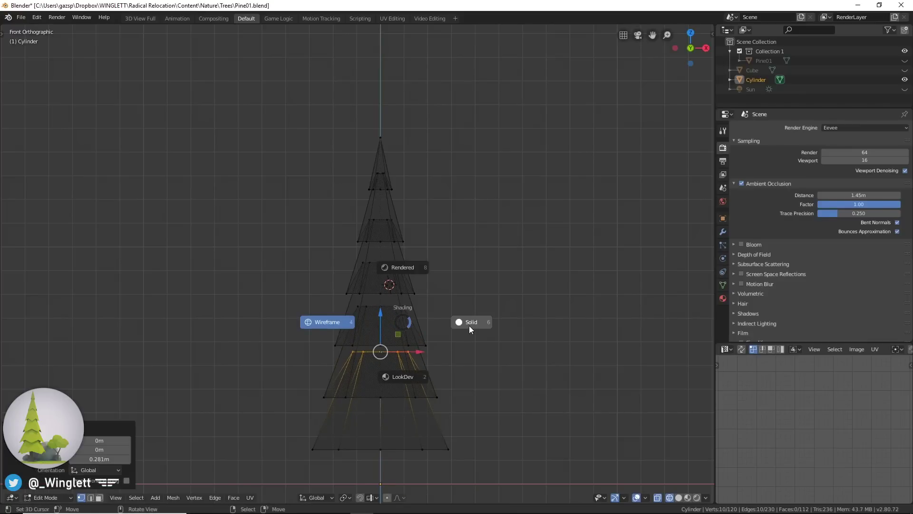
pyautogui.click(470, 326)
pyautogui.moveTo(477, 324)
pyautogui.mouseDown(button='middle')
pyautogui.moveTo(518, 339)
pyautogui.moveTo(475, 324)
pyautogui.moveTo(438, 255)
pyautogui.moveTo(442, 304)
pyautogui.moveTo(389, 316)
pyautogui.moveTo(461, 318)
pyautogui.mouseUp(button='middle')
pyautogui.scroll(3, 436, 322)
pyautogui.press('a')
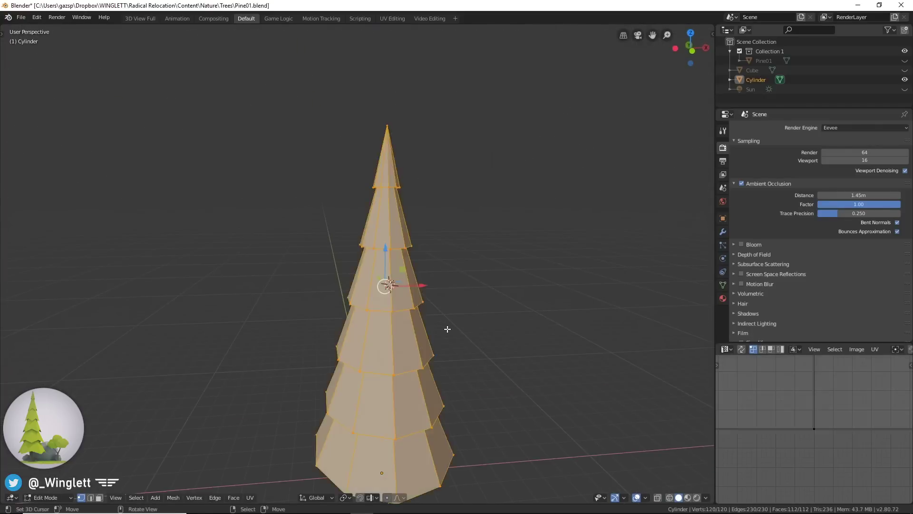
pyautogui.hotkey('alt', 'a')
pyautogui.press('KP_1')
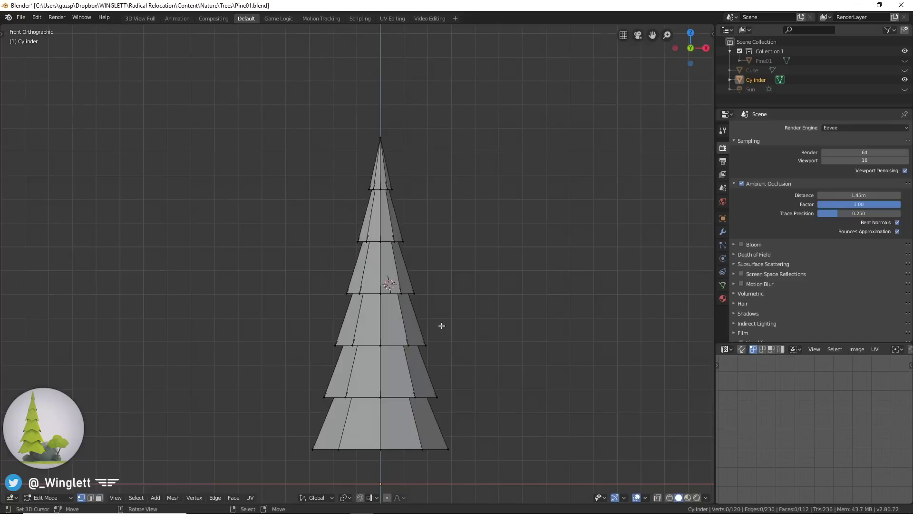
pyautogui.click(483, 230)
# Select every other vertex around the outer rim of the lowest tier
pyautogui.keyDown('alt'); pyautogui.keyDown('shift'); pyautogui.moveTo(415, 447); pyautogui.dragTo(425, 384); pyautogui.keyUp('shift'); pyautogui.keyUp('alt')
pyautogui.rightClick(392, 414)
pyautogui.keyDown('shift'); pyautogui.rightClick(384, 381); pyautogui.keyUp('shift')
pyautogui.keyDown('shift'); pyautogui.rightClick(346, 360); pyautogui.keyUp('shift')
pyautogui.keyDown('alt'); pyautogui.moveTo(360, 368); pyautogui.dragTo(473, 376); pyautogui.keyUp('alt')
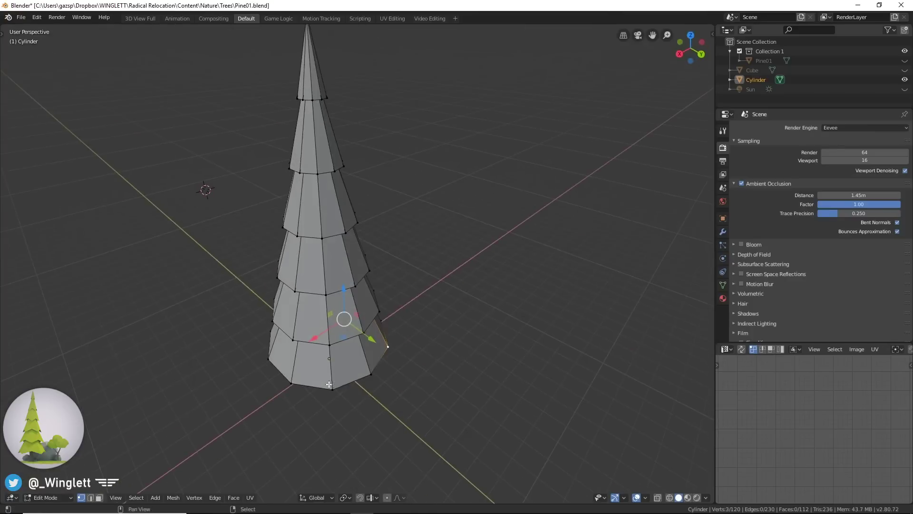
pyautogui.keyDown('shift'); pyautogui.rightClick(328, 387); pyautogui.keyUp('shift')
pyautogui.keyDown('alt'); pyautogui.moveTo(328, 393); pyautogui.dragTo(387, 381); pyautogui.keyUp('alt')
pyautogui.keyDown('shift'); pyautogui.rightClick(355, 381); pyautogui.keyUp('shift')
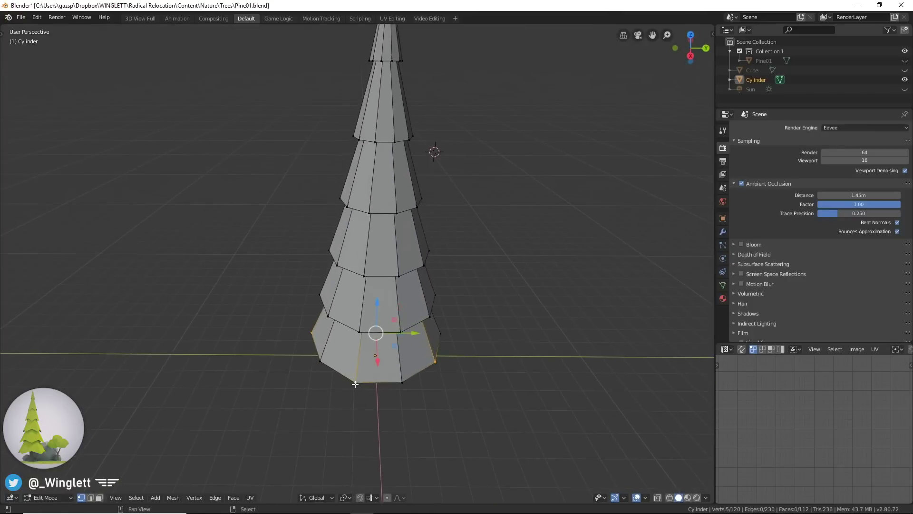
pyautogui.moveTo(355, 381); pyautogui.dragTo(395, 381, button='middle')
# Add every other rim vertex of the second and third tiers to the selection, staggered against the tier below
pyautogui.moveTo(348, 330); pyautogui.dragTo(401, 334, button='middle')
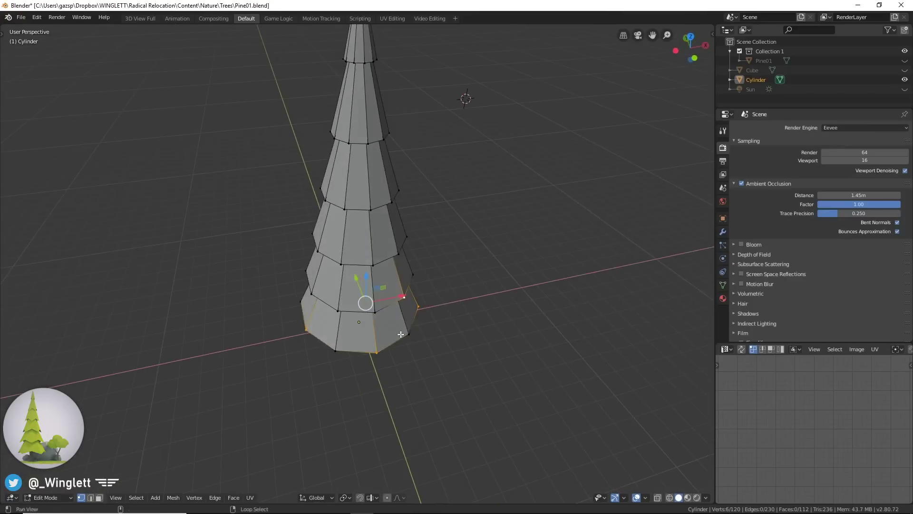
pyautogui.moveTo(337, 308); pyautogui.dragTo(412, 329, button='middle')
pyautogui.keyDown('shift'); pyautogui.rightClick(319, 344); pyautogui.keyUp('shift')
pyautogui.moveTo(335, 346); pyautogui.dragTo(403, 343, button='middle')
pyautogui.keyDown('shift'); pyautogui.rightClick(363, 345); pyautogui.keyUp('shift')
pyautogui.keyDown('shift'); pyautogui.rightClick(391, 285); pyautogui.keyUp('shift')
pyautogui.moveTo(349, 281); pyautogui.dragTo(412, 286, button='middle')
pyautogui.keyDown('shift'); pyautogui.rightClick(363, 295); pyautogui.keyUp('shift')
pyautogui.keyDown('alt'); pyautogui.moveTo(345, 289); pyautogui.dragTo(429, 281); pyautogui.keyUp('alt')
# Add alternate rim vertices of the fourth and fifth tiers to the selection, keeping the staggered pattern
pyautogui.keyDown('shift'); pyautogui.rightClick(373, 231); pyautogui.keyUp('shift')
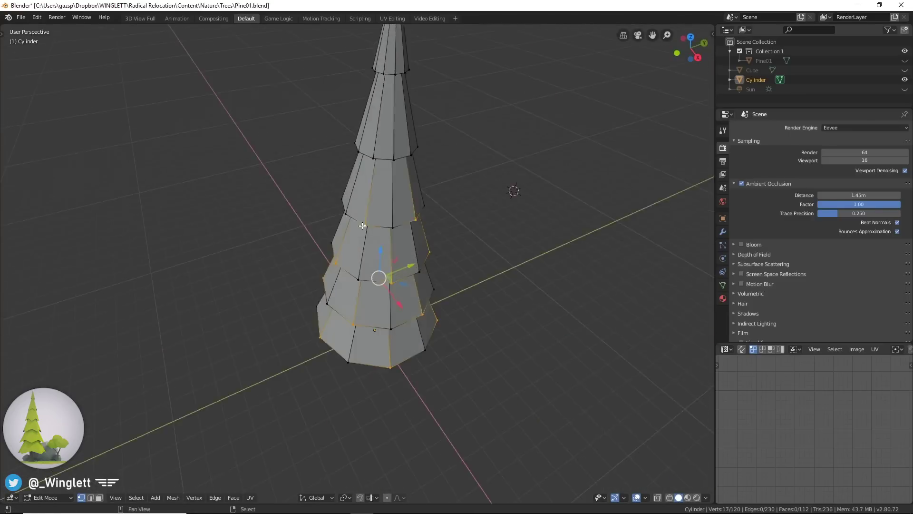
pyautogui.keyDown('alt'); pyautogui.moveTo(373, 245); pyautogui.dragTo(428, 248); pyautogui.keyUp('alt')
pyautogui.keyDown('shift'); pyautogui.rightClick(373, 297); pyautogui.keyUp('shift')
pyautogui.keyDown('alt'); pyautogui.moveTo(352, 290); pyautogui.dragTo(429, 285); pyautogui.keyUp('alt')
pyautogui.keyDown('shift'); pyautogui.rightClick(389, 264); pyautogui.keyUp('shift')
pyautogui.keyDown('shift'); pyautogui.rightClick(374, 268); pyautogui.keyUp('shift')
pyautogui.moveTo(352, 280); pyautogui.dragTo(428, 288, button='middle')
pyautogui.keyDown('shift'); pyautogui.rightClick(368, 264); pyautogui.keyUp('shift')
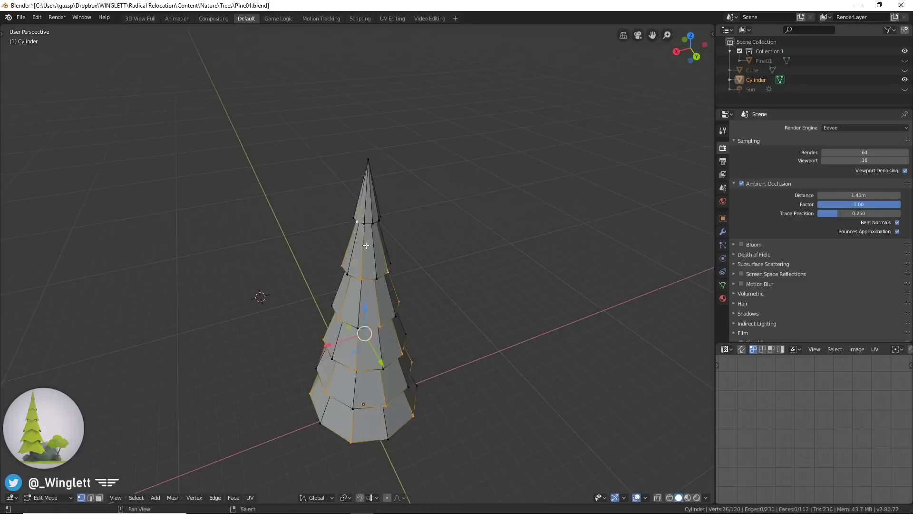
# Complete the staggered selection with every other rim vertex of the topmost tier
pyautogui.scroll(1, 365, 245)
pyautogui.moveTo(356, 243); pyautogui.dragTo(428, 250, button='middle')
pyautogui.keyDown('shift'); pyautogui.rightClick(344, 260); pyautogui.keyUp('shift')
pyautogui.moveTo(343, 261); pyautogui.dragTo(451, 376, button='middle')
# Move the selected alternate rim vertices up about 0.27 m along Z
pyautogui.scroll(1, 452, 377)
pyautogui.keyDown('shift'); pyautogui.moveTo(391, 252); pyautogui.dragTo(389, 283, button='middle'); pyautogui.keyUp('shift')
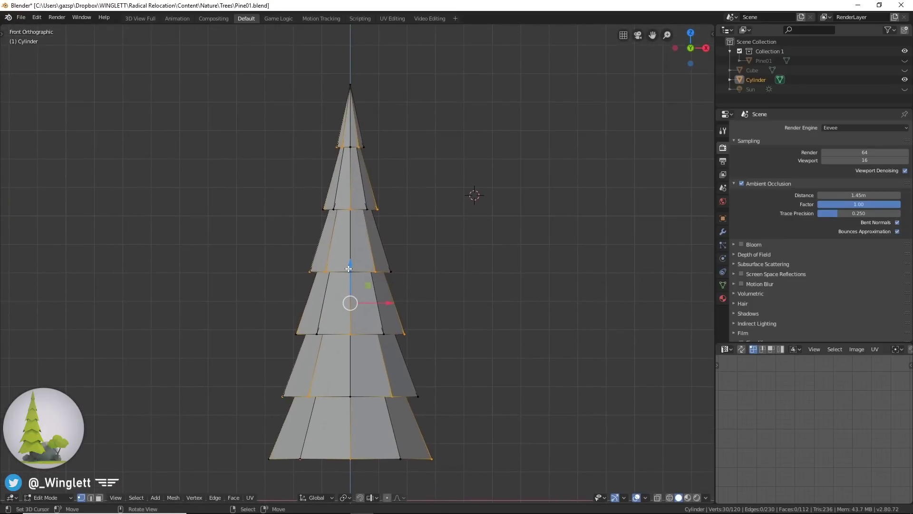
pyautogui.moveTo(349, 269); pyautogui.dragTo(350, 260)
pyautogui.scroll(-3, 447, 305)
pyautogui.moveTo(483, 310); pyautogui.dragTo(219, 310, button='middle')
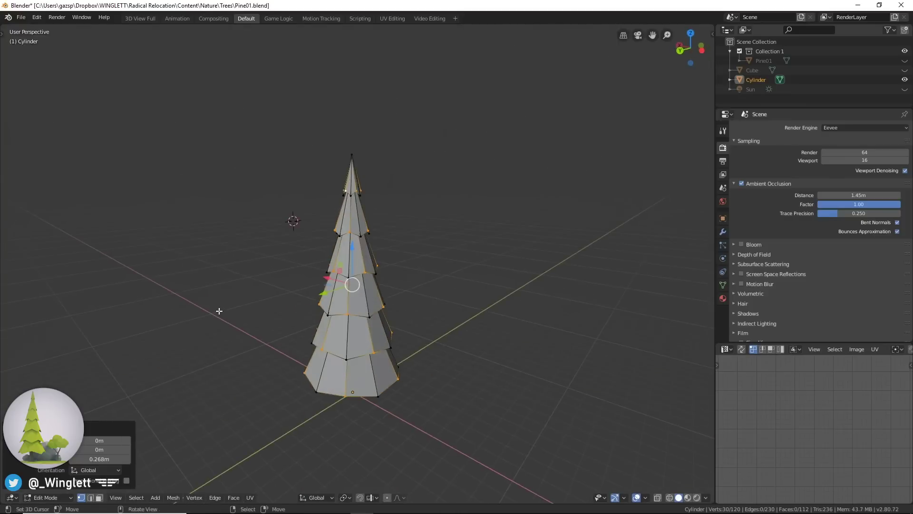
# Scale the selected rim vertices inward to about 0.81 in X and Y only, working from top view, and clear the selection
pyautogui.press('KP_7')
pyautogui.scroll(4, 367, 321)
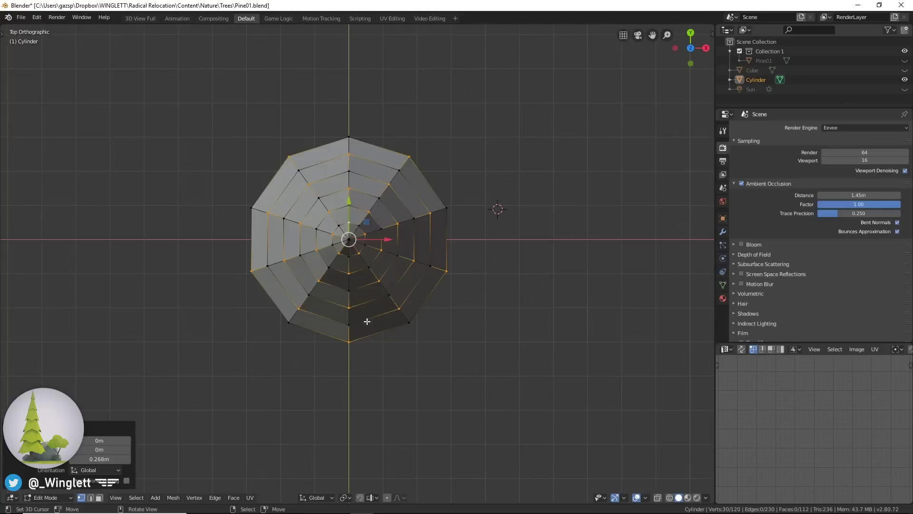
pyautogui.press('s')
pyautogui.hotkey('shift', 'z')
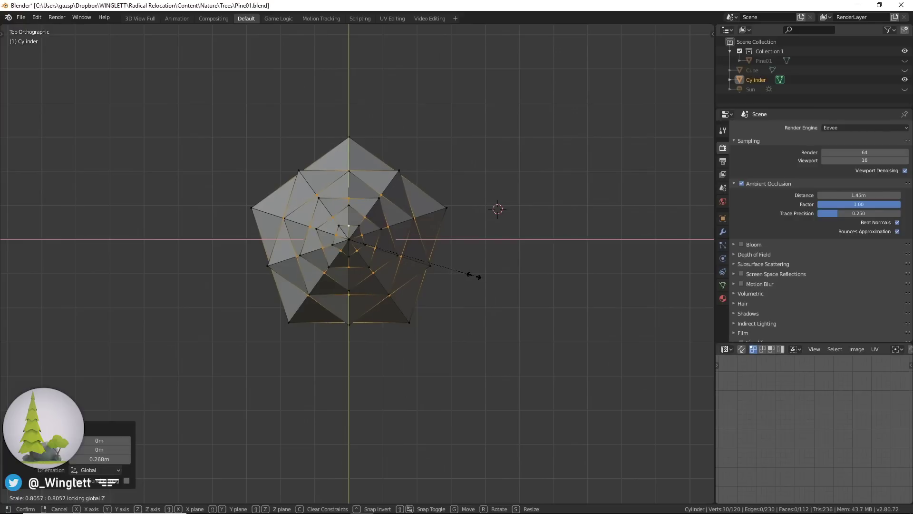
pyautogui.click(476, 276)
pyautogui.moveTo(455, 373); pyautogui.dragTo(372, 286, button='middle')
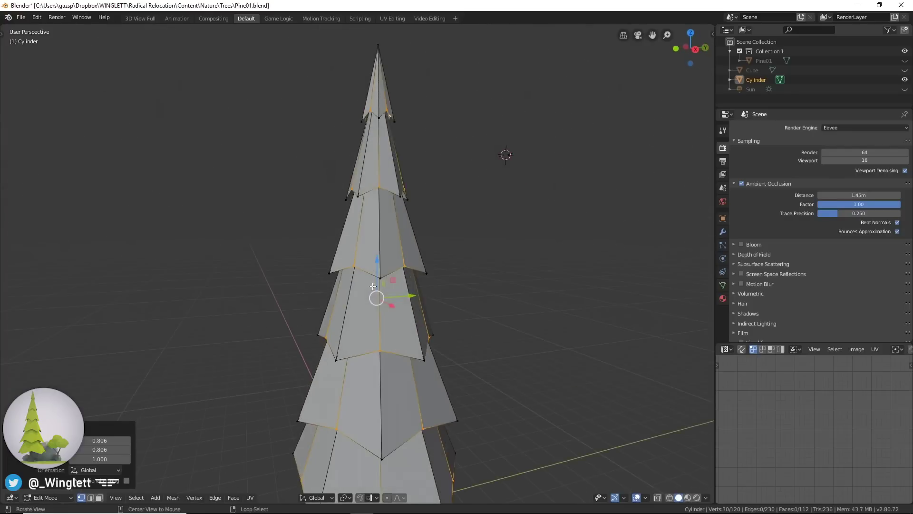
pyautogui.scroll(-1, 379, 300)
pyautogui.keyDown('alt'); pyautogui.moveTo(399, 324); pyautogui.dragTo(330, 339); pyautogui.keyUp('alt')
pyautogui.hotkey('alt', 'a')
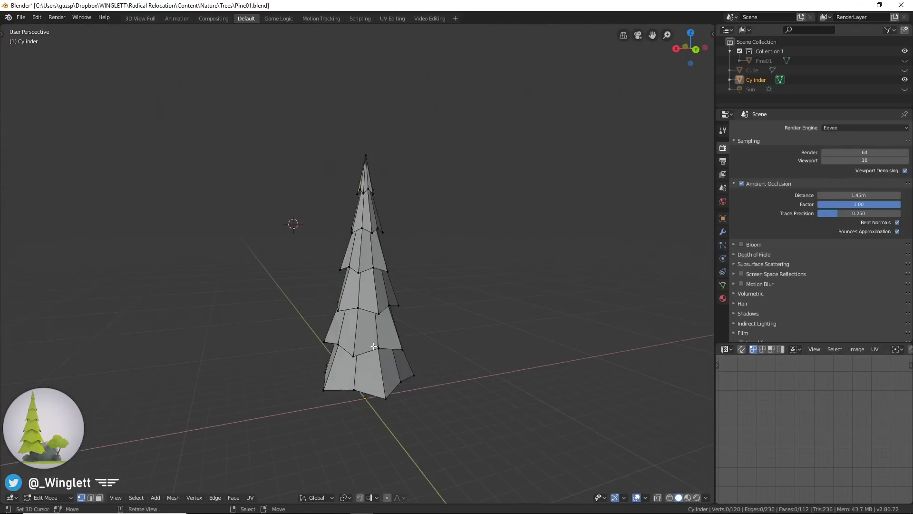
# Return to front view and leave Edit Mode for the branch mesh
pyautogui.moveTo(374, 347); pyautogui.dragTo(347, 343, button='middle')
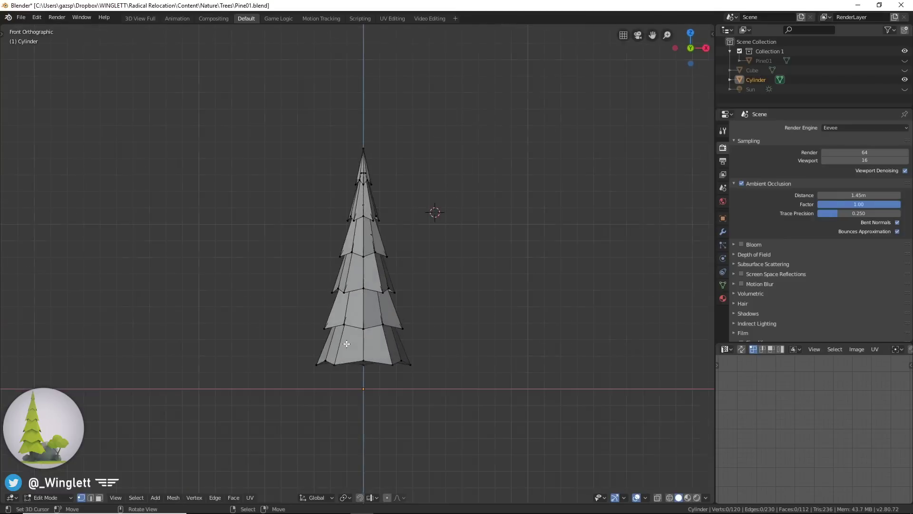
pyautogui.keyDown('shift'); pyautogui.moveTo(407, 342); pyautogui.dragTo(398, 313, button='middle'); pyautogui.keyUp('shift')
pyautogui.press('Tab')
pyautogui.press('Tab')
pyautogui.press('Tab')
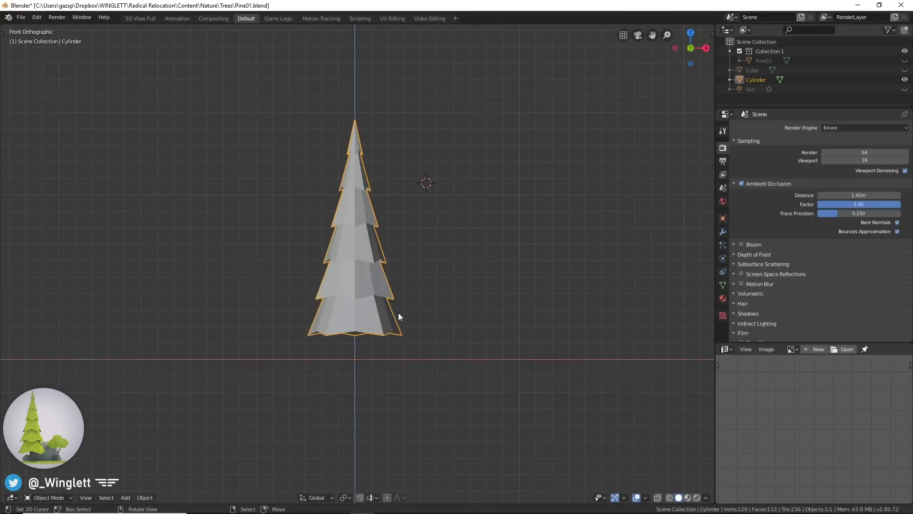
# Add a 10-vertex cylinder with 1 m radius and 2 m depth for the trunk, and clear its location to the world origin
pyautogui.keyDown('shift'); pyautogui.moveTo(399, 183); pyautogui.dragTo(410, 255, button='middle'); pyautogui.keyUp('shift')
pyautogui.keyDown('shift'); pyautogui.moveTo(416, 323); pyautogui.dragTo(409, 265, button='middle'); pyautogui.keyUp('shift')
pyautogui.hotkey('shift', 'a')
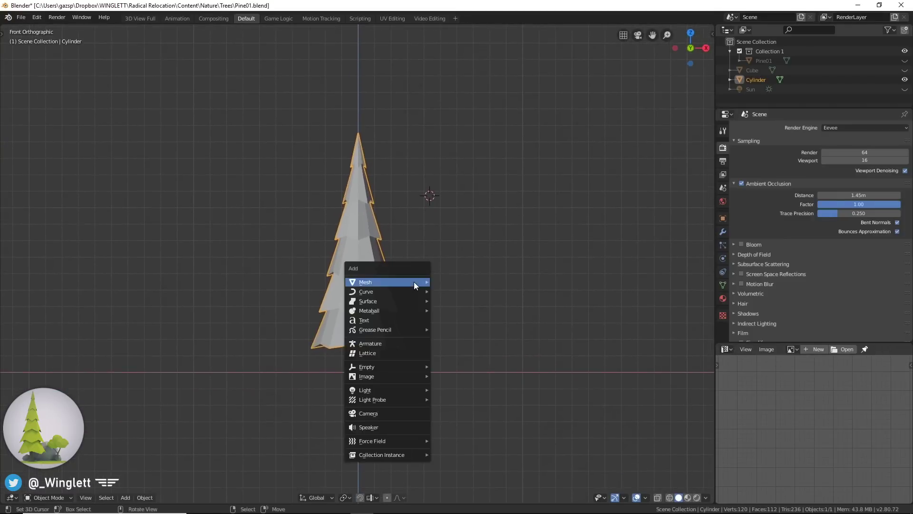
pyautogui.moveTo(413, 282)
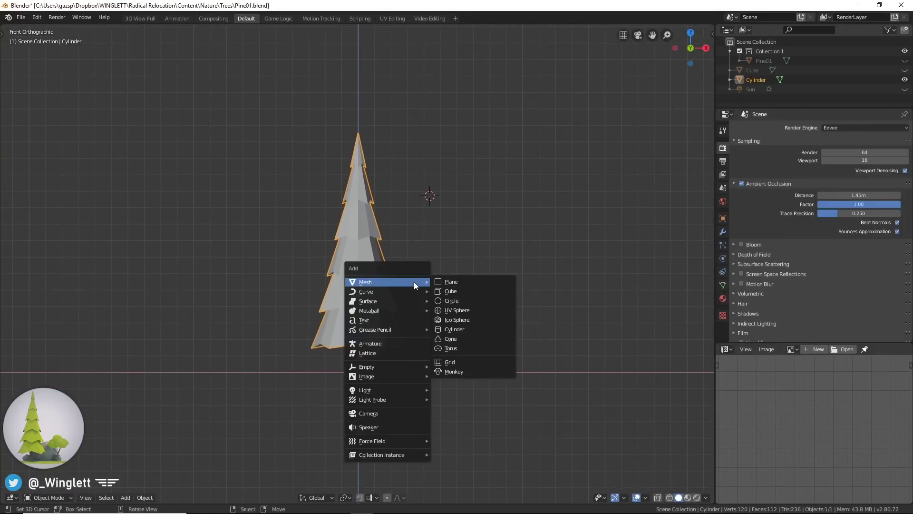
pyautogui.click(471, 330)
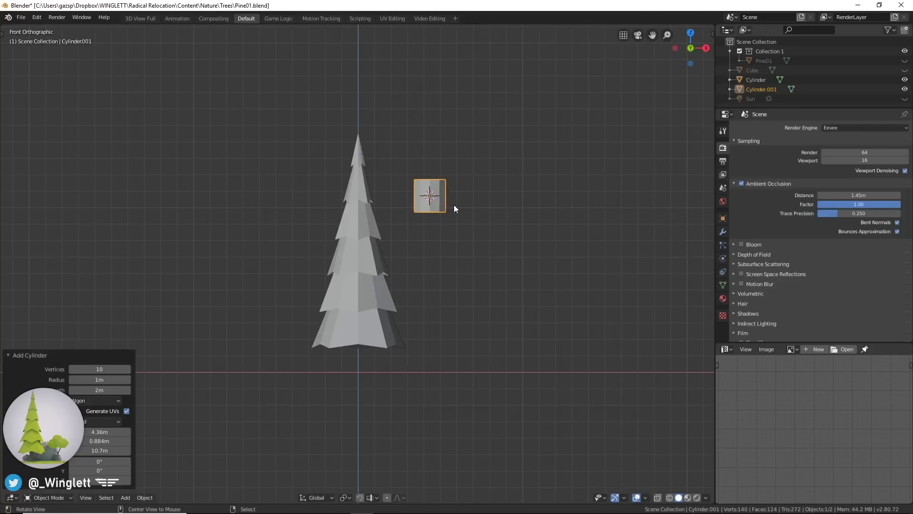
pyautogui.hotkey('alt', 'g')
pyautogui.keyDown('shift'); pyautogui.moveTo(429, 330); pyautogui.dragTo(435, 271, button='middle'); pyautogui.keyUp('shift')
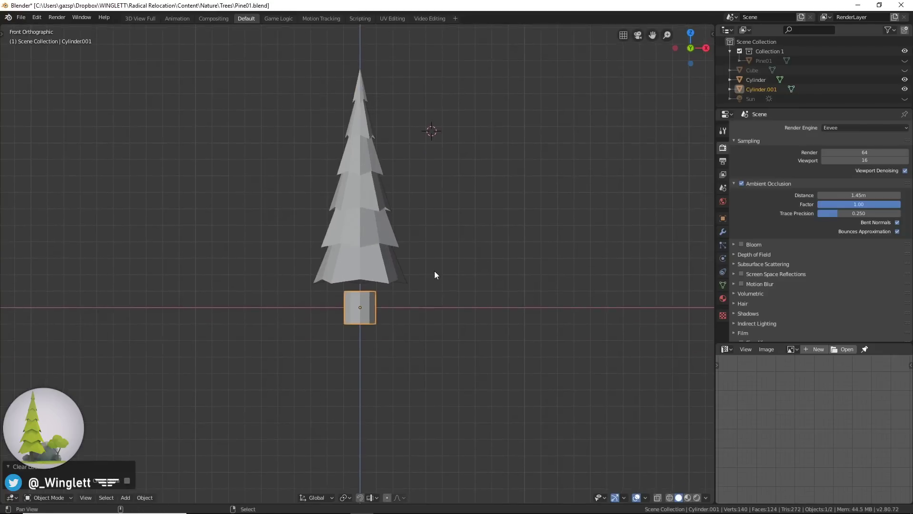
# Enter Edit Mode on the trunk cylinder and move its whole mesh up 1 m so its base sits on the ground
pyautogui.scroll(2, 428, 316)
pyautogui.press('Tab')
pyautogui.moveTo(360, 329); pyautogui.dragTo(363, 300)
# In wireframe view, scale the trunk's top ring of vertices to about 0.3 and raise it about 0.44 m
pyautogui.press('z')
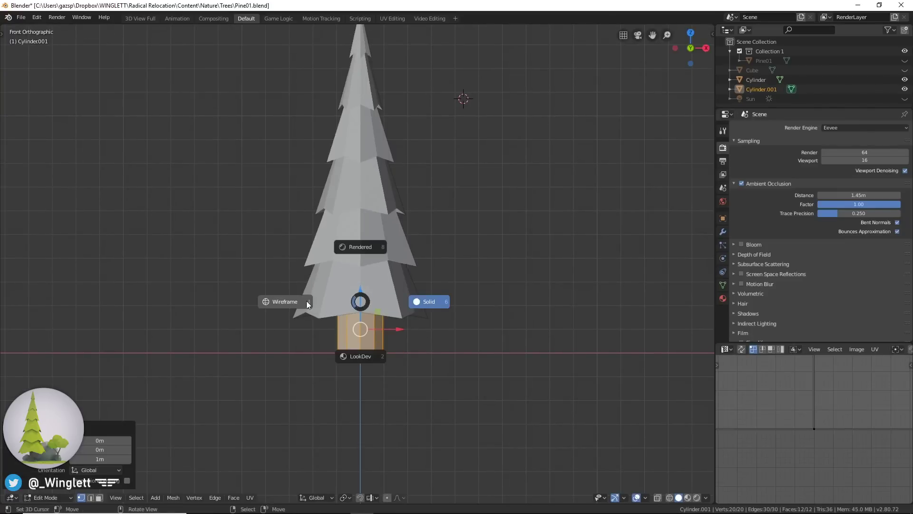
pyautogui.click(331, 309)
pyautogui.keyDown('alt'); pyautogui.click(348, 304); pyautogui.keyUp('alt')
pyautogui.press('s')
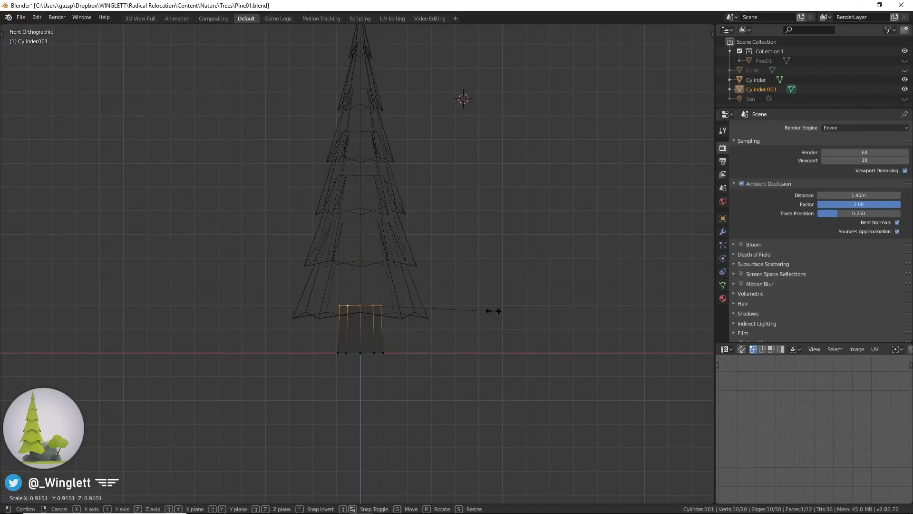
pyautogui.click(397, 297)
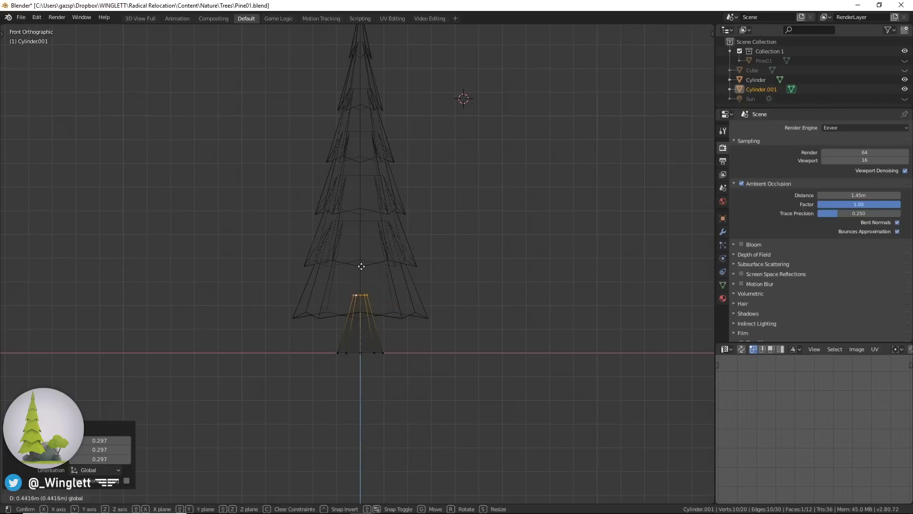
# Scale the trunk's bottom ring of vertices inward to about 0.69
pyautogui.keyDown('alt'); pyautogui.click(380, 353); pyautogui.keyUp('alt')
pyautogui.press('s')
pyautogui.click(458, 351)
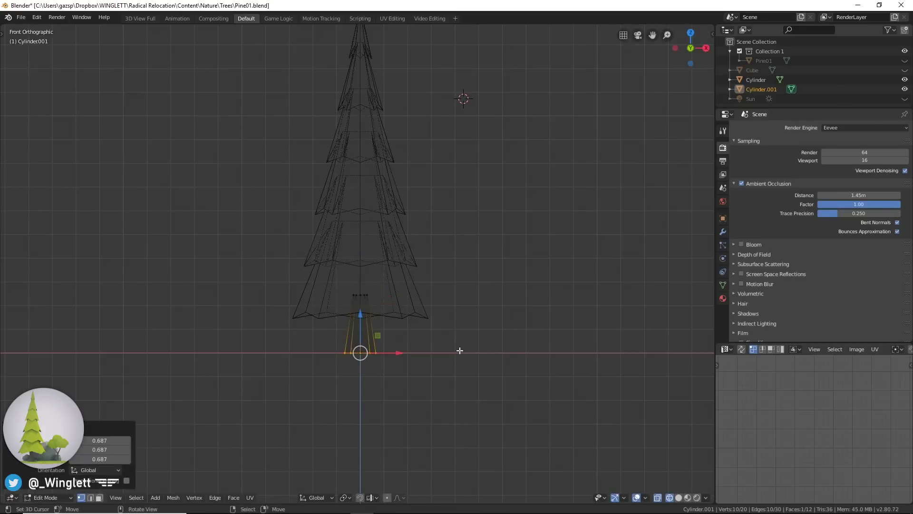
# Add a horizontal edge loop around the lower part of the trunk and scale it to 0.82
pyautogui.hotkey('ctrl', 'r')
pyautogui.click(364, 323)
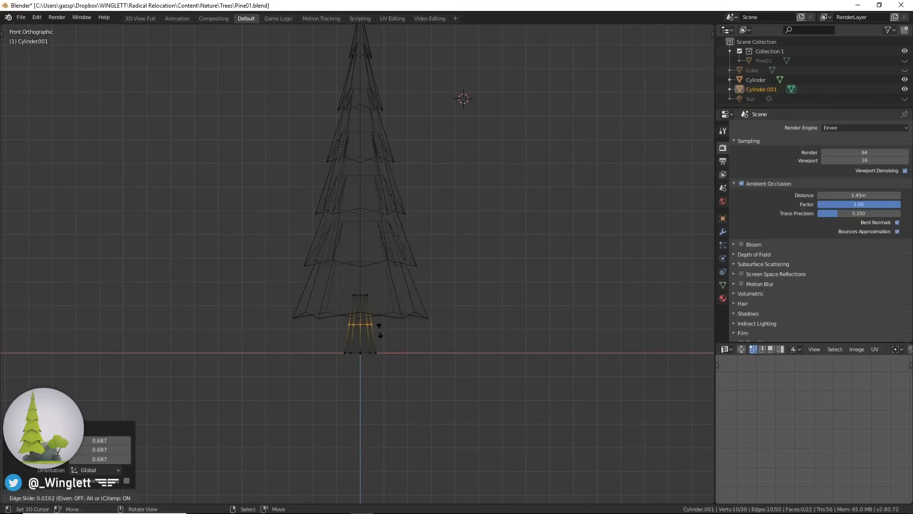
pyautogui.click(408, 330)
pyautogui.press('s')
pyautogui.click(461, 336)
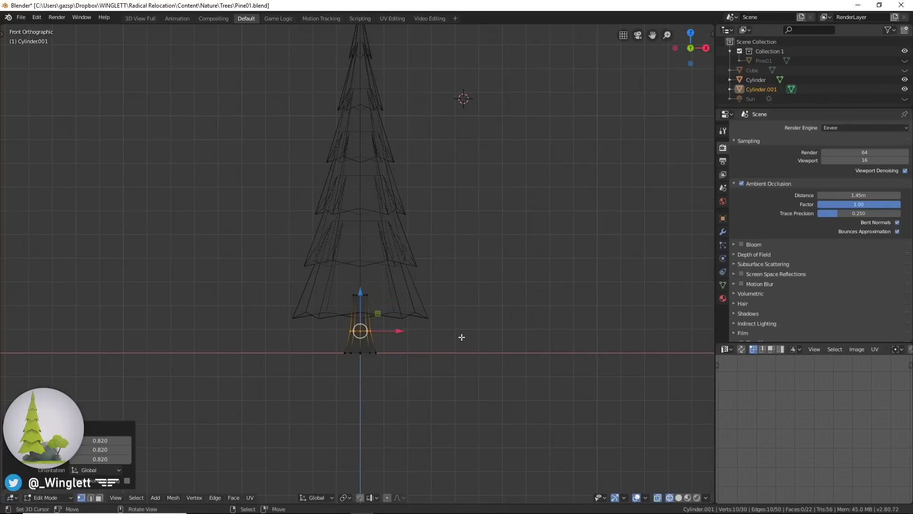
# Edit the branch mesh instead, extrude its lowest rim loop in place and scale the new ring to 0 to close the underside
pyautogui.scroll(4, 449, 350)
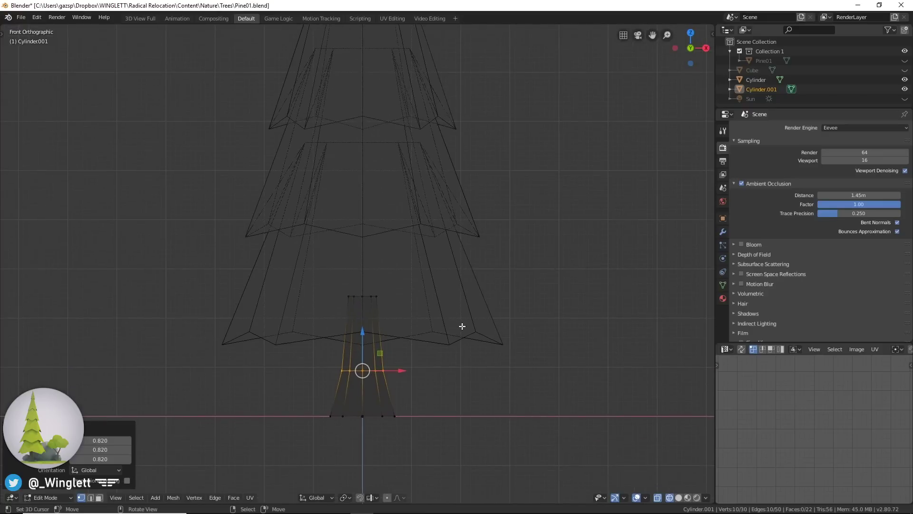
pyautogui.press('Tab')
pyautogui.click(464, 336)
pyautogui.press('Tab')
pyautogui.keyDown('alt'); pyautogui.click(445, 347); pyautogui.keyUp('alt')
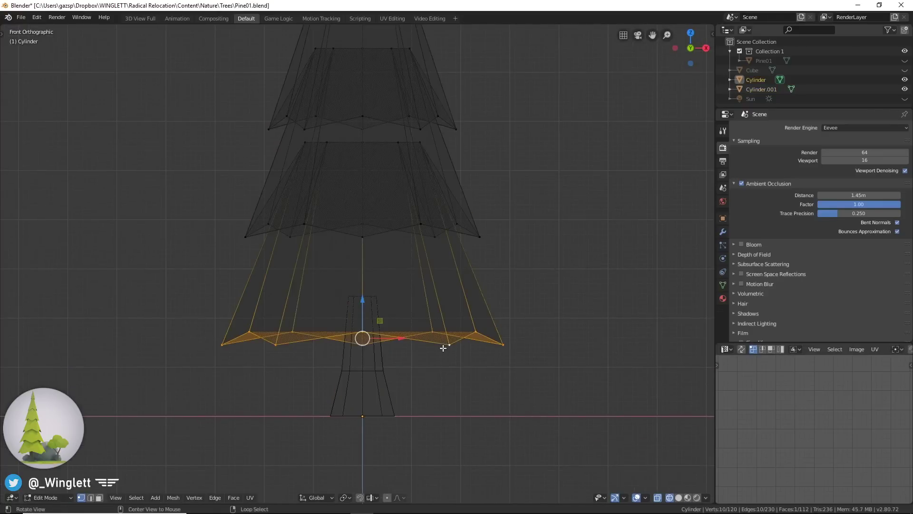
pyautogui.press('e')
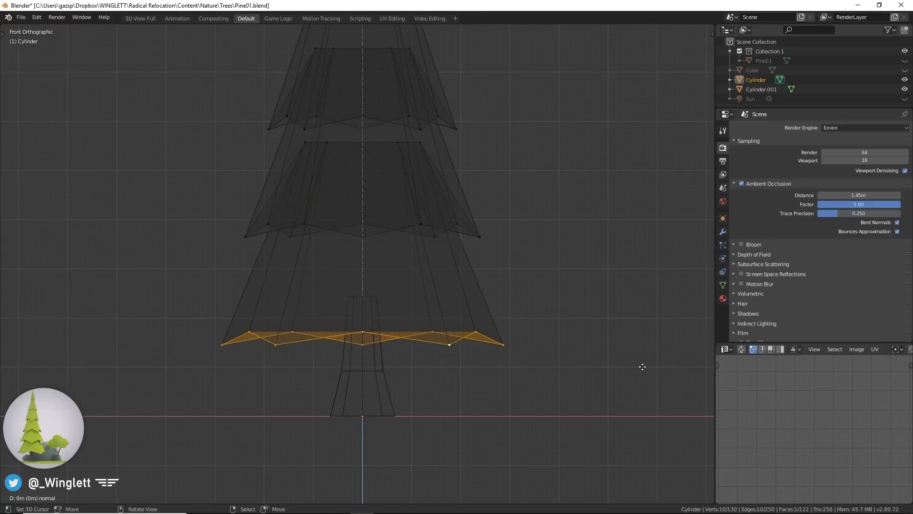
pyautogui.rightClick(642, 367)
pyautogui.press('s')
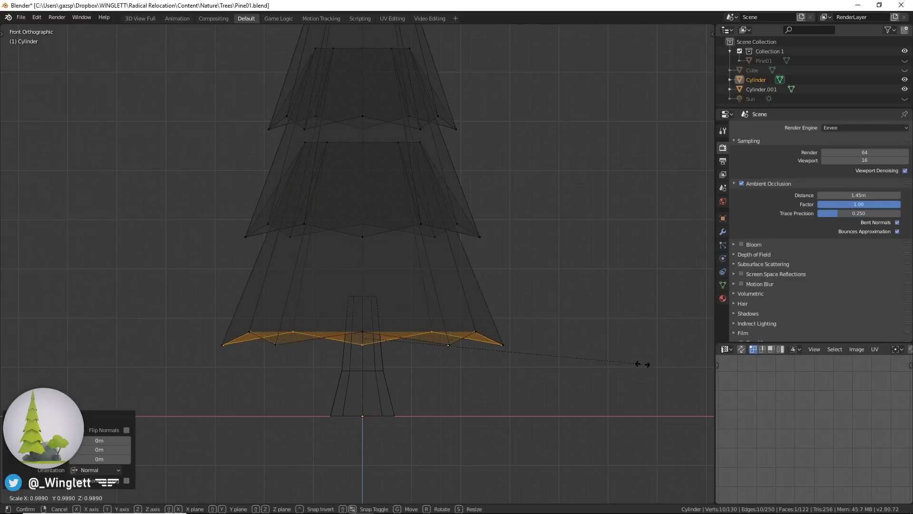
pyautogui.press('0')
pyautogui.press('Return')
# In solid shading, raise the collapsed centre of the branch underside 0.8 m vertically and leave Edit Mode
pyautogui.scroll(-1, 471, 386)
pyautogui.press('z')
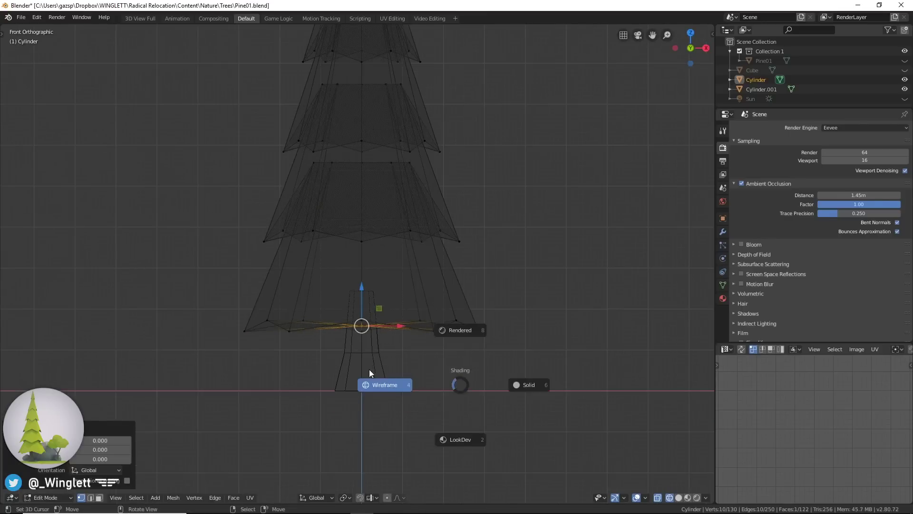
pyautogui.click(551, 401)
pyautogui.moveTo(550, 401)
pyautogui.mouseDown(button='middle')
pyautogui.moveTo(520, 359)
pyautogui.moveTo(343, 276)
pyautogui.mouseUp(button='middle')
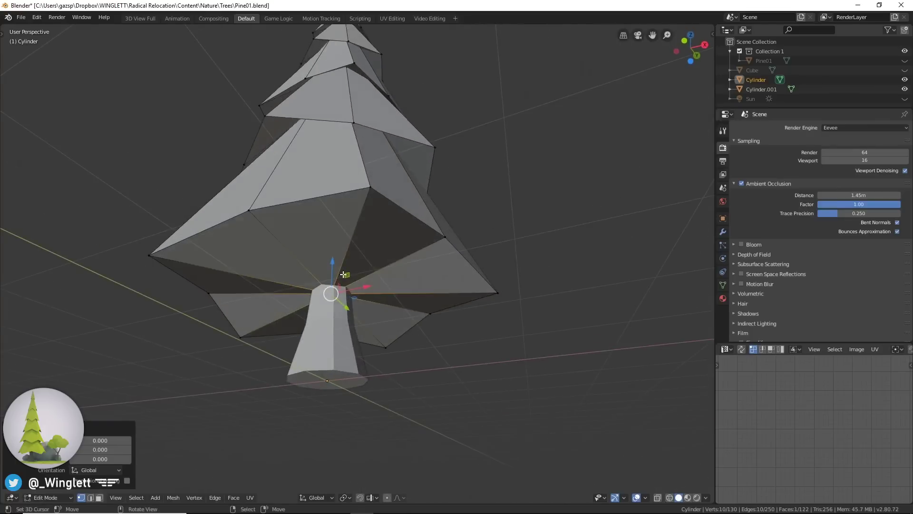
pyautogui.press('g')
pyautogui.keyDown('ctrl'); pyautogui.click(339, 228); pyautogui.keyUp('ctrl')
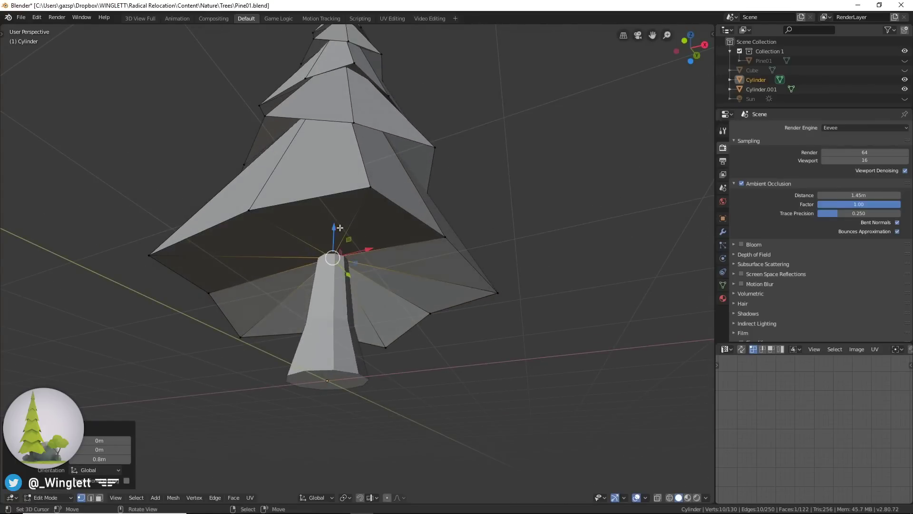
pyautogui.scroll(-5, 338, 228)
pyautogui.moveTo(338, 228); pyautogui.dragTo(367, 299, button='middle')
pyautogui.press('Tab')
# Join the trunk and the branch mesh into one object, with the branches as the active object
pyautogui.rightClick(347, 347)
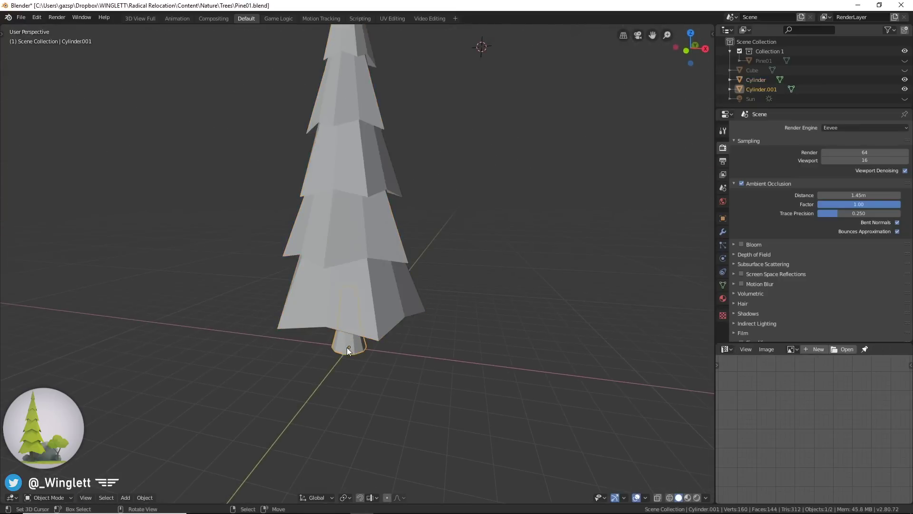
pyautogui.keyDown('shift'); pyautogui.click(361, 237); pyautogui.keyUp('shift')
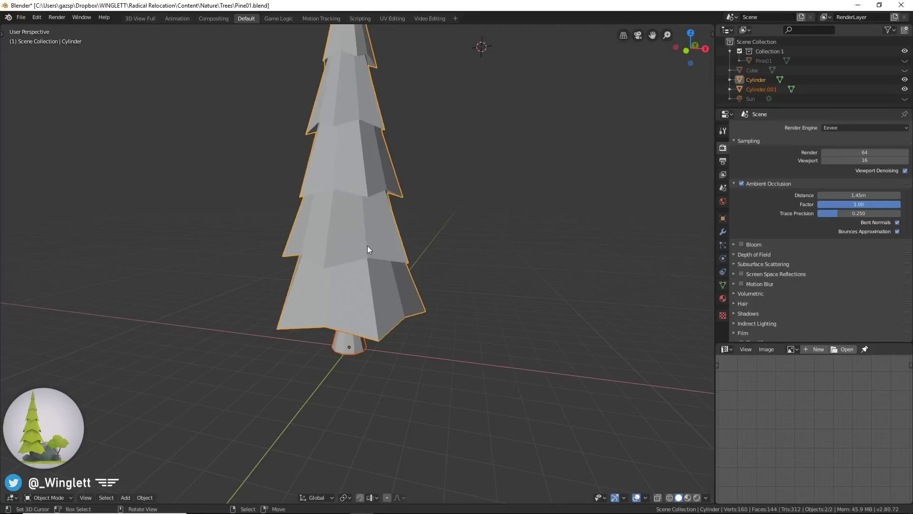
pyautogui.press('ctrl')
pyautogui.hotkey('ctrl', 'j')
# Select the joined tree's entire mesh in Edit Mode and merge its vertices by distance at 0.0001 m
pyautogui.moveTo(355, 245); pyautogui.dragTo(372, 315, button='middle')
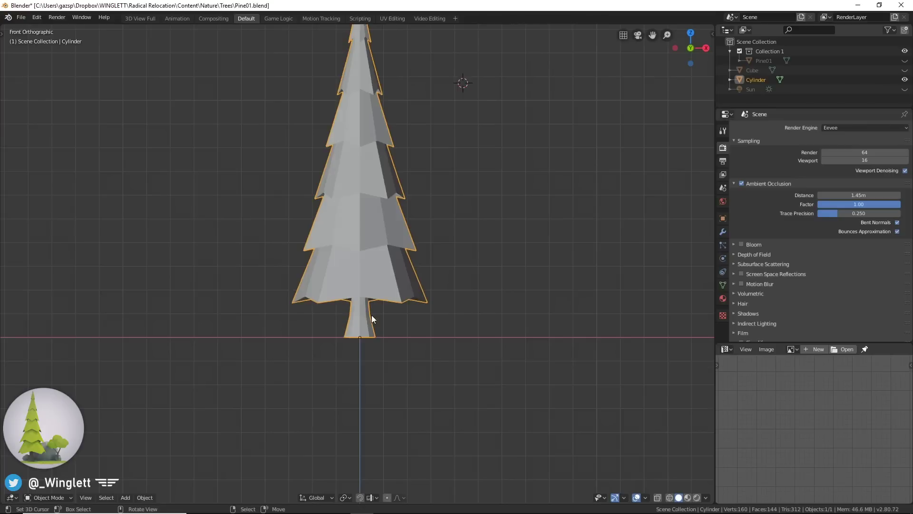
pyautogui.hotkey('ctrl', 'Tab')
pyautogui.hotkey('alt', 'z')
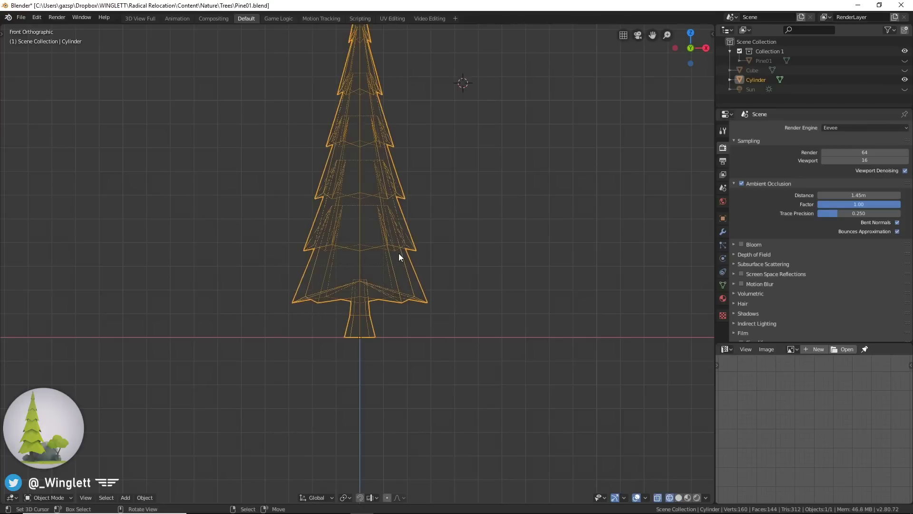
pyautogui.press('a')
pyautogui.keyDown('shift'); pyautogui.scroll(3, 421, 304); pyautogui.keyUp('shift')
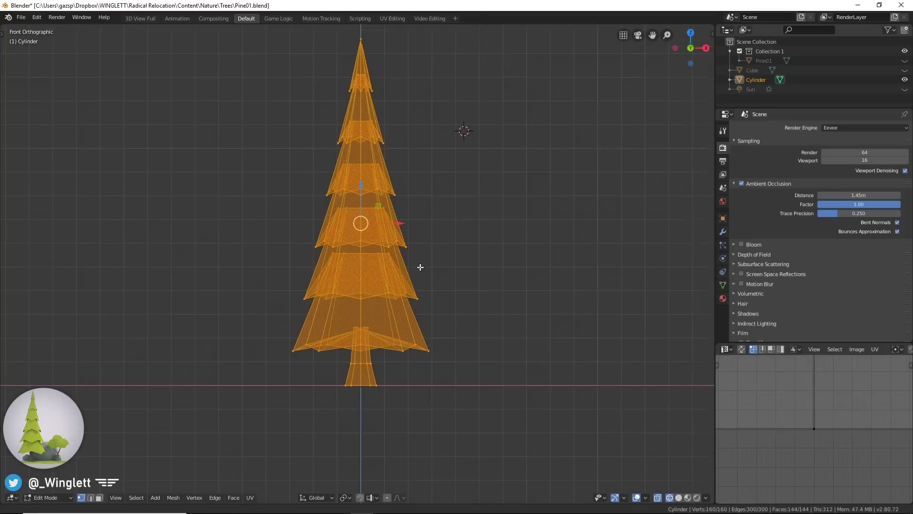
pyautogui.click(173, 497)
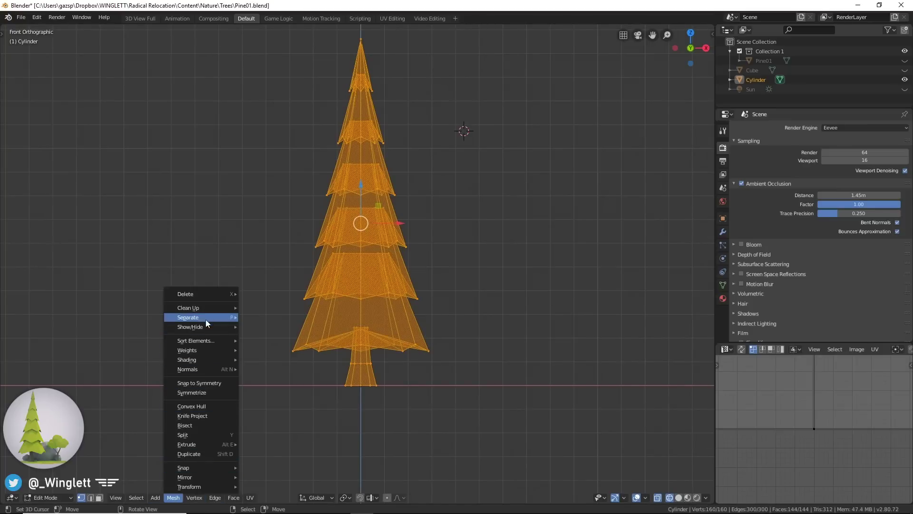
pyautogui.moveTo(204, 309)
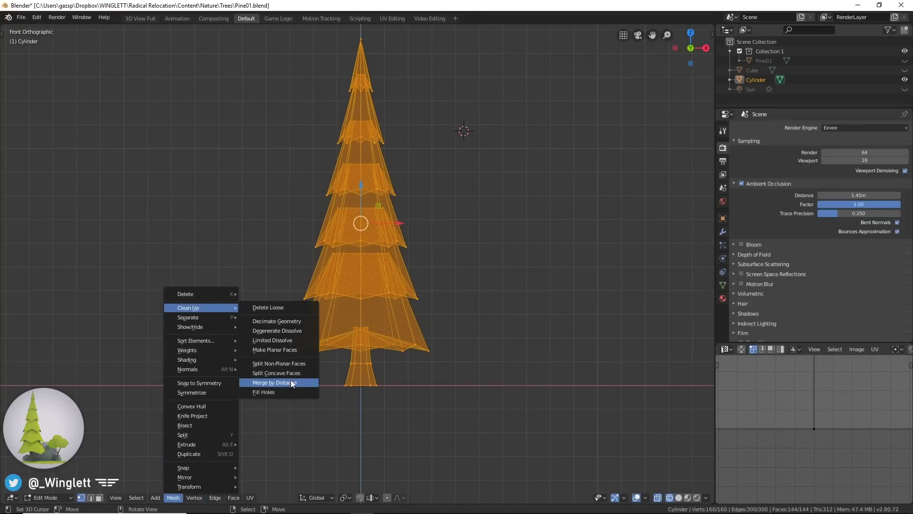
pyautogui.click(304, 382)
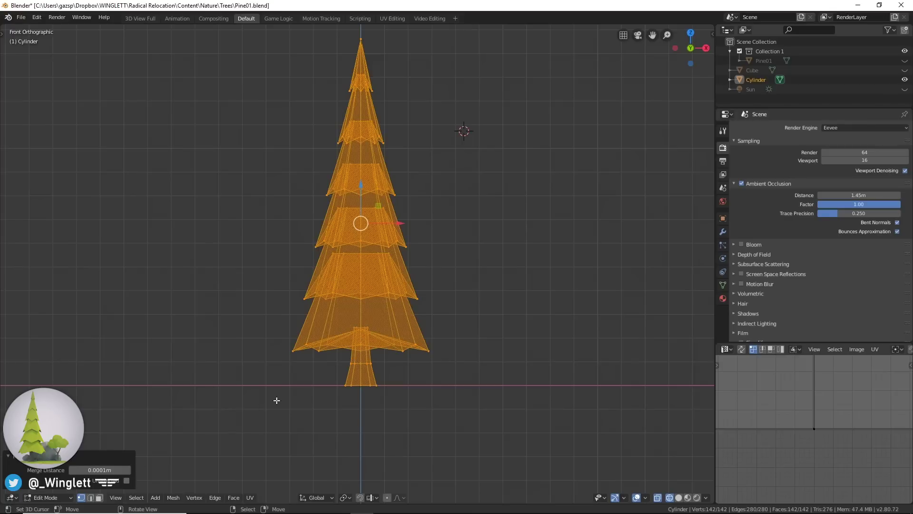
# Make all of the tree's faces planar with a factor of 1, and return to Object Mode in solid shading
pyautogui.keyDown('shift'); pyautogui.moveTo(387, 324); pyautogui.dragTo(377, 370, button='middle'); pyautogui.keyUp('shift')
pyautogui.click(174, 497)
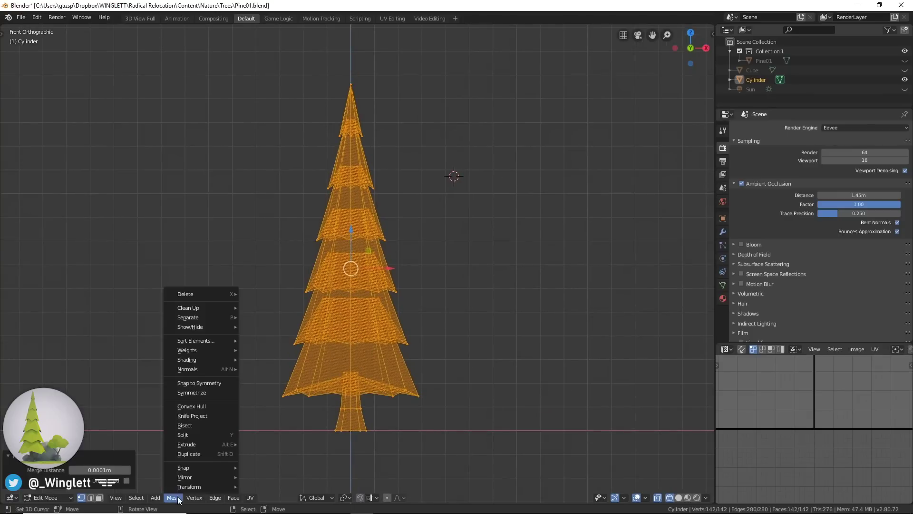
pyautogui.moveTo(208, 308)
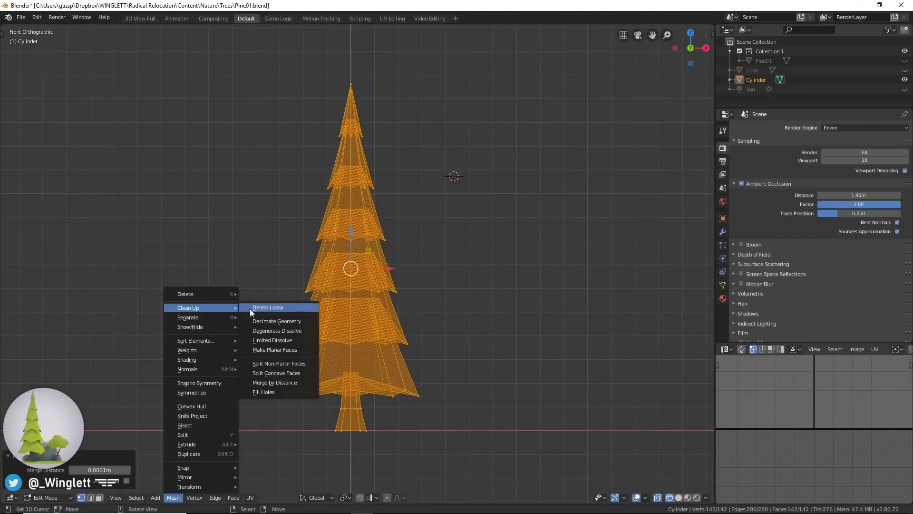
pyautogui.click(290, 350)
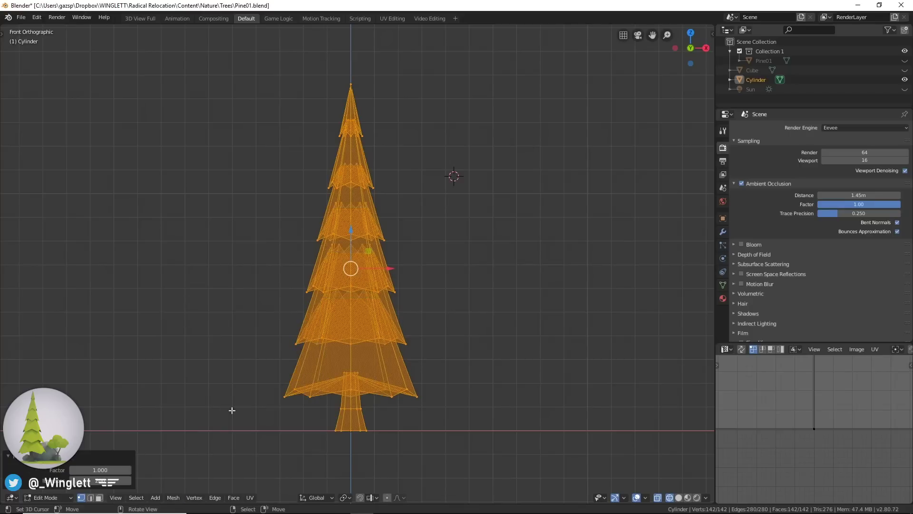
pyautogui.moveTo(117, 482)
pyautogui.mouseDown()
pyautogui.moveTo(93, 482)
pyautogui.moveTo(102, 482)
pyautogui.mouseUp()
pyautogui.click(465, 359)
pyautogui.moveTo(465, 359)
pyautogui.mouseDown(button='middle')
pyautogui.moveTo(414, 332)
pyautogui.moveTo(273, 344)
pyautogui.moveTo(350, 329)
pyautogui.moveTo(358, 348)
pyautogui.moveTo(352, 340)
pyautogui.mouseUp(button='middle')
pyautogui.press('Tab')
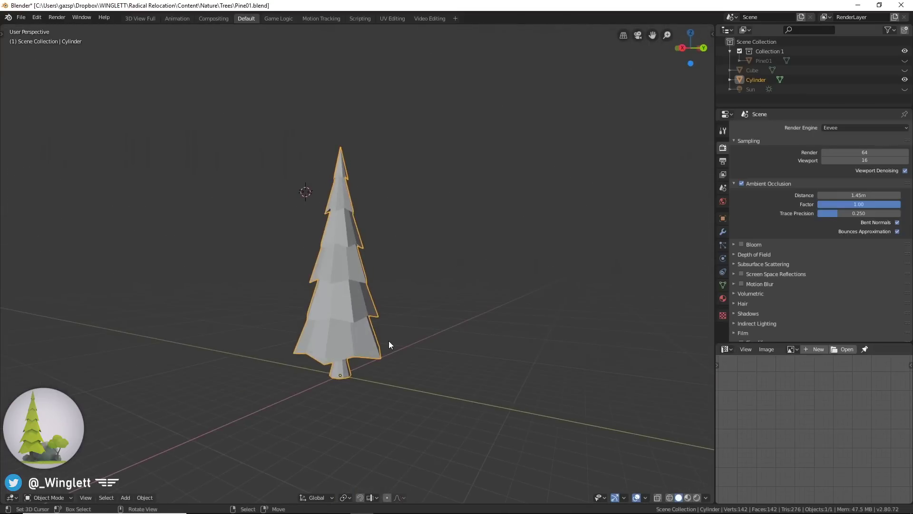
# Find the Shade Smooth command through the operator search and apply it to the tree
pyautogui.press('F3')
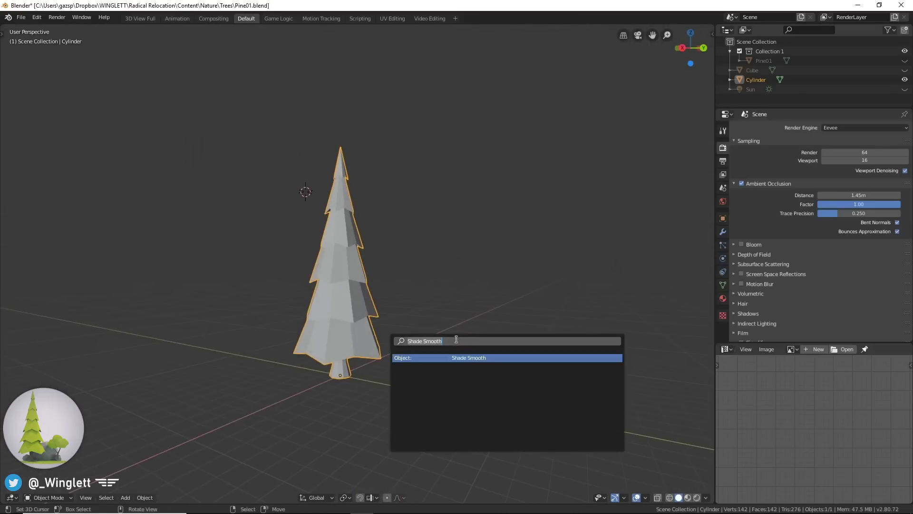
pyautogui.write('SHADE S,')
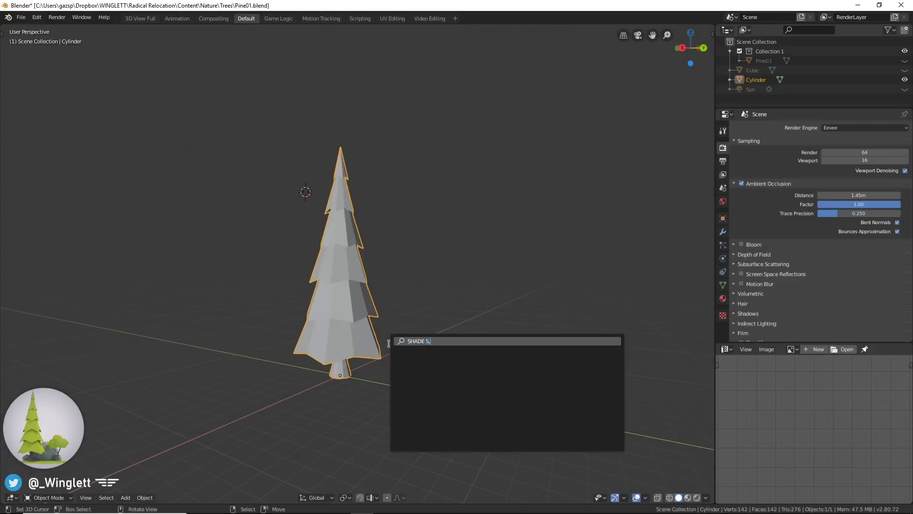
pyautogui.press('BackSpace')
pyautogui.write('M')
pyautogui.click(465, 358)
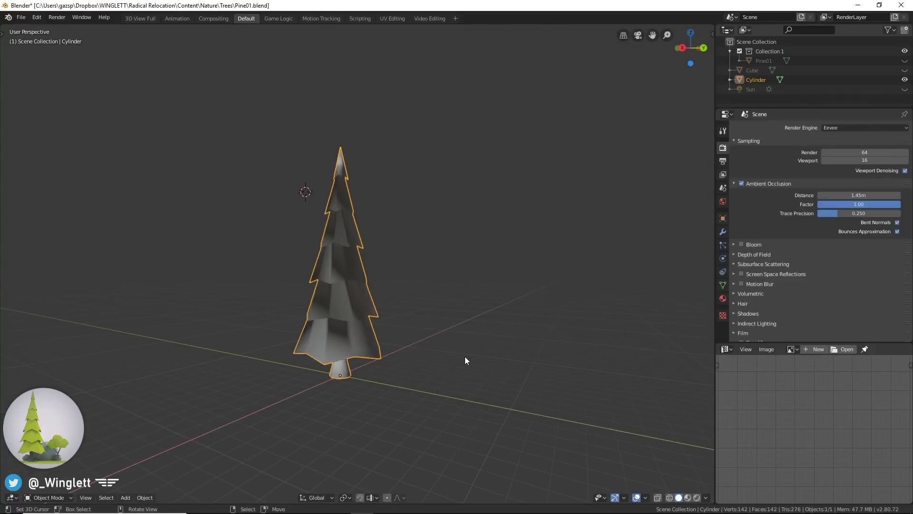
# Enable Auto Smooth in the tree mesh's normals settings and set its angle to 102°
pyautogui.moveTo(468, 379)
pyautogui.mouseDown(button='middle')
pyautogui.moveTo(376, 346)
pyautogui.moveTo(460, 354)
pyautogui.mouseUp(button='middle')
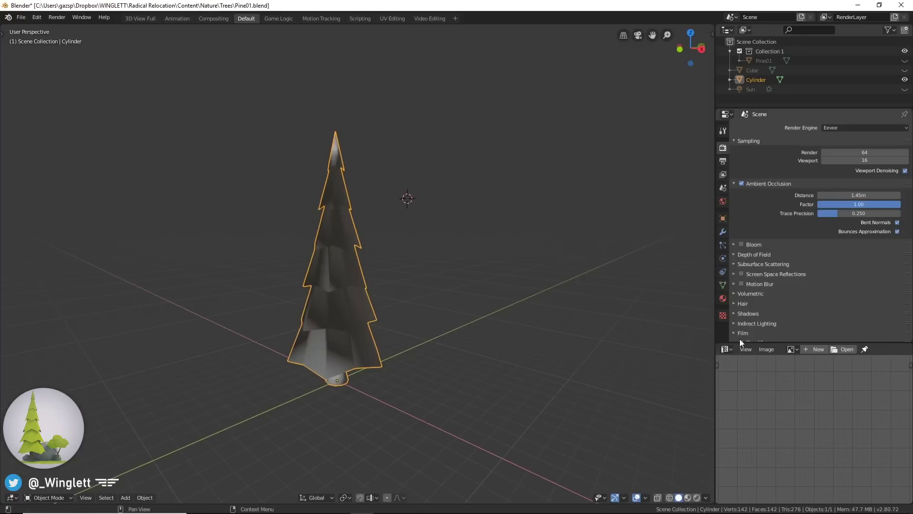
pyautogui.click(723, 283)
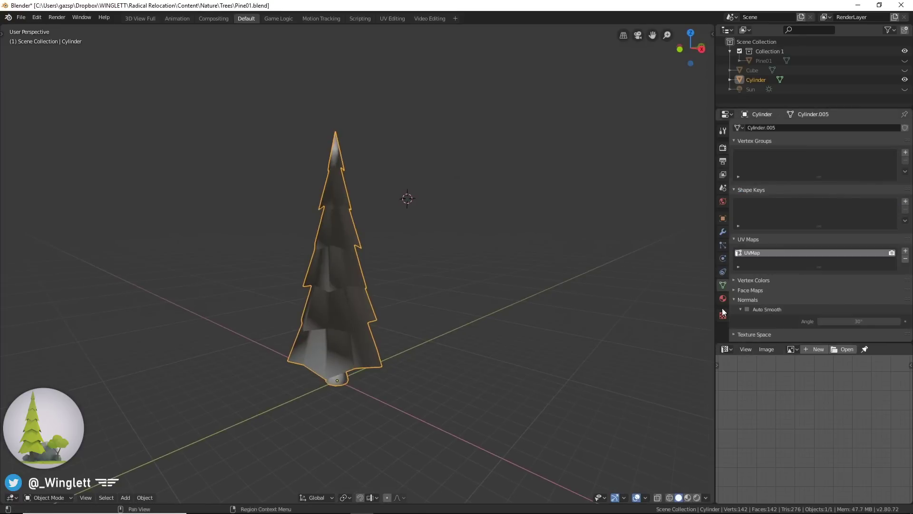
pyautogui.click(735, 299)
pyautogui.click(735, 299)
pyautogui.click(746, 309)
pyautogui.moveTo(852, 321); pyautogui.dragTo(877, 322)
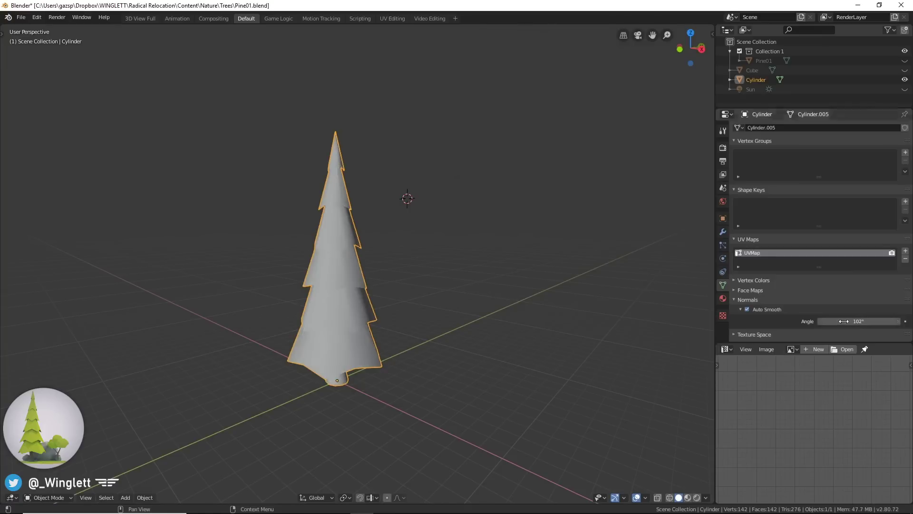
pyautogui.moveTo(557, 302); pyautogui.dragTo(395, 287, button='middle')
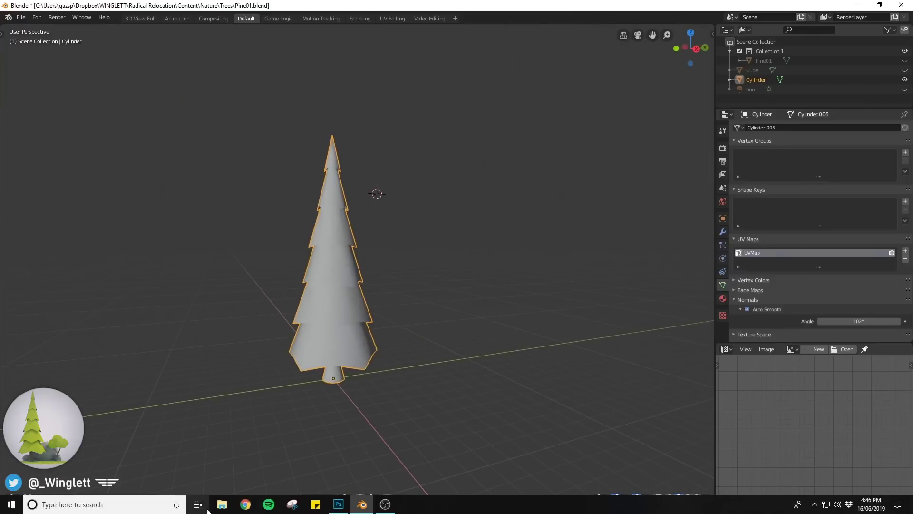
# Switch to Photoshop and create a new 3 by 3 mm RGB document at 300 pixels/inch with a white background
pyautogui.click(338, 509)
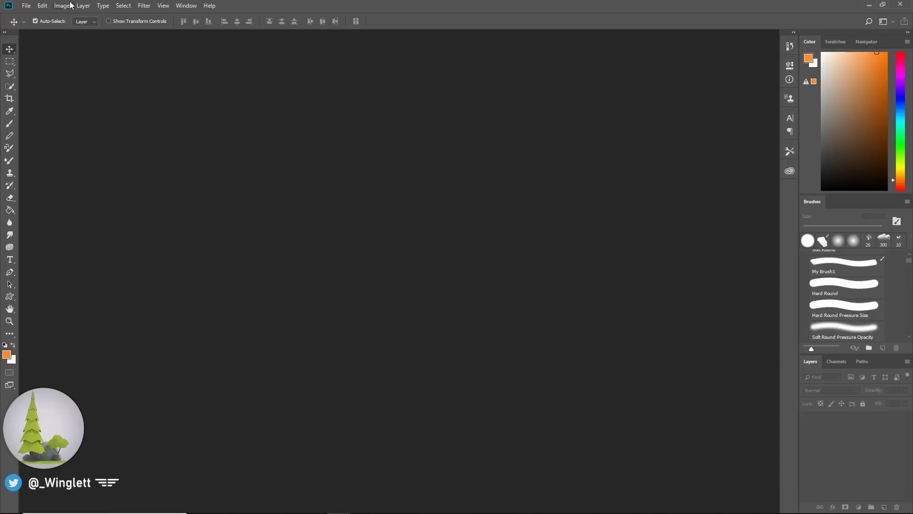
pyautogui.click(26, 5)
pyautogui.click(36, 17)
pyautogui.click(367, 208)
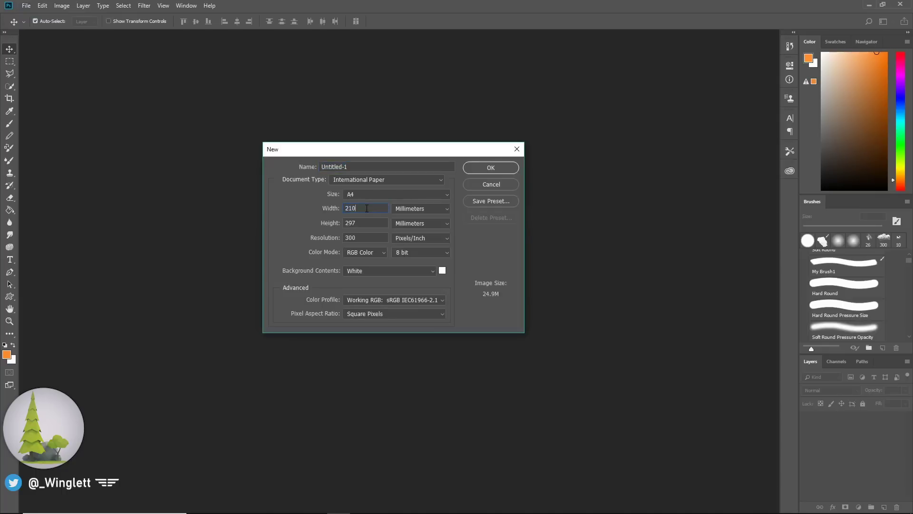
pyautogui.doubleClick(367, 208)
pyautogui.write('33')
pyautogui.click(491, 167)
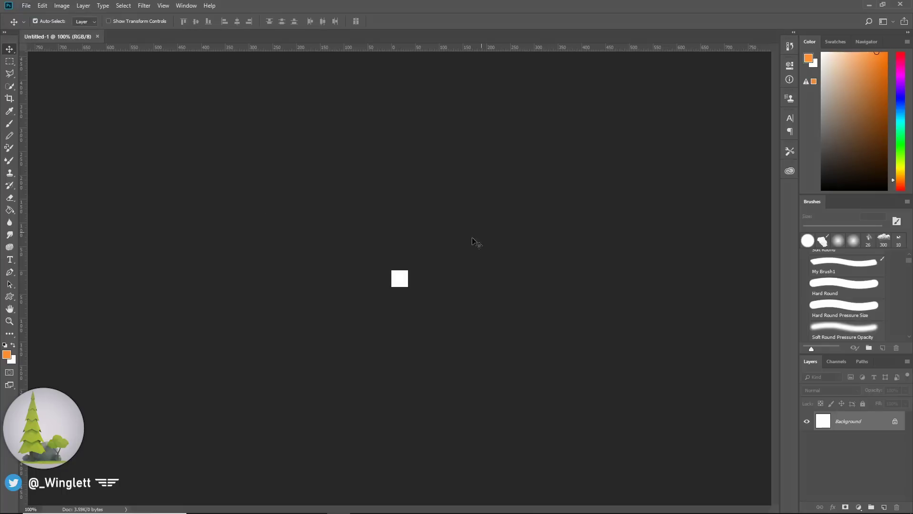
# Activate the Pencil tool and check its 1 px brush settings for painting on the blank canvas
pyautogui.hotkey('ctrl', '+')
pyautogui.hotkey('ctrl', '+')
pyautogui.hotkey('ctrl', '+')
pyautogui.hotkey('ctrl', '+')
pyautogui.hotkey('ctrl', '+')
pyautogui.hotkey('ctrl', '+')
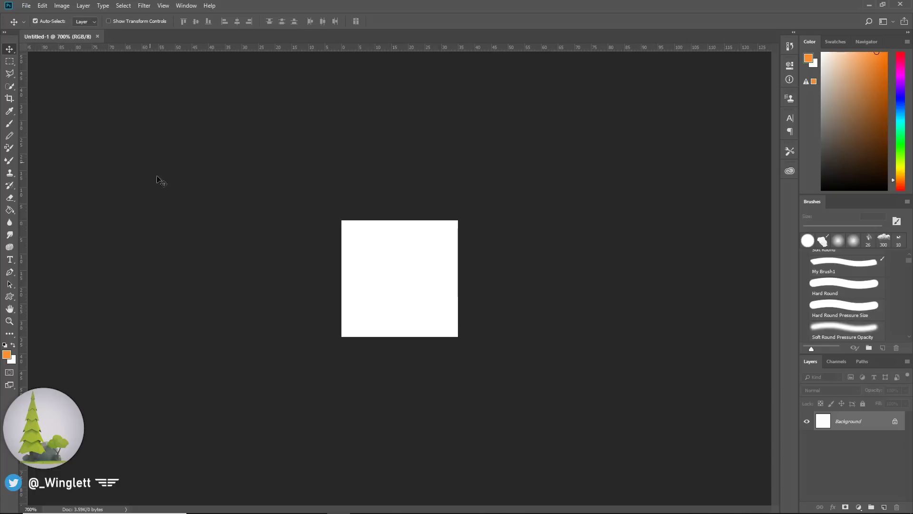
pyautogui.click(35, 21)
pyautogui.click(12, 136)
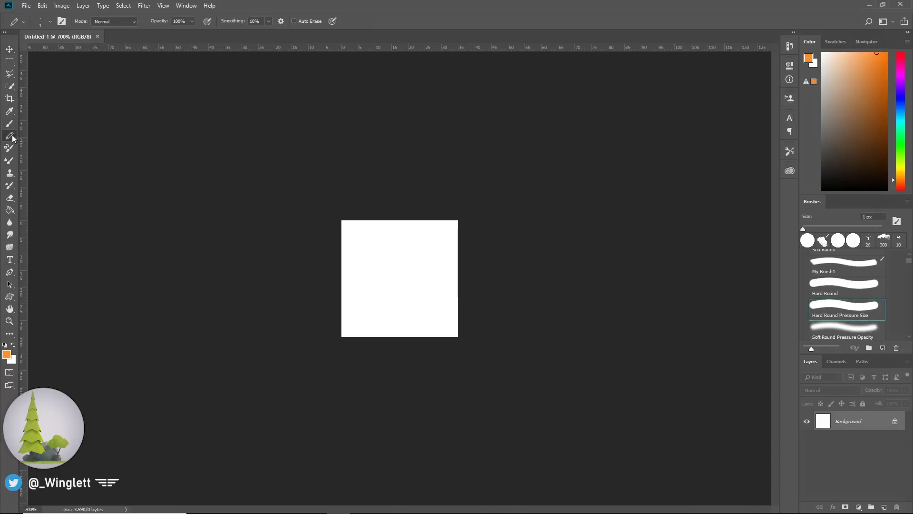
pyautogui.rightClick(385, 237)
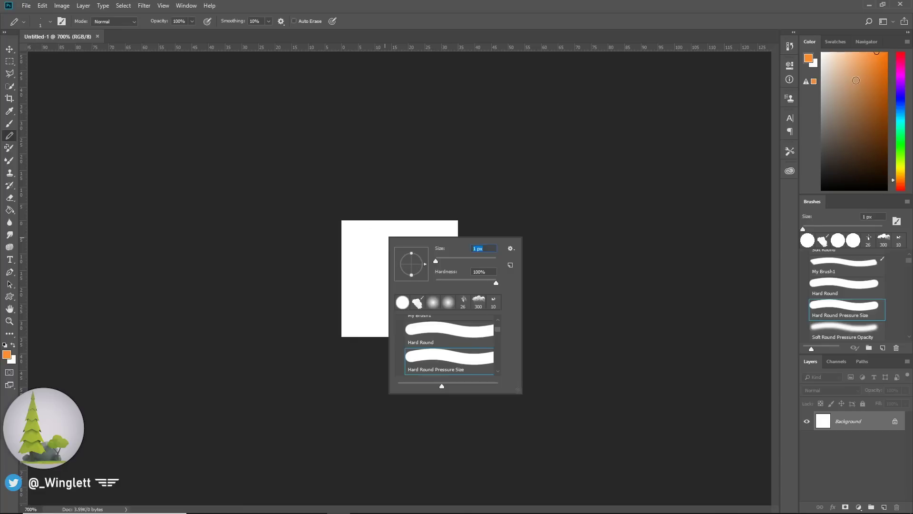
# Choose a medium olive green as the foreground colour and paint one pixel near the canvas's upper-left corner
pyautogui.click(906, 177)
pyautogui.moveTo(900, 177); pyautogui.dragTo(900, 157)
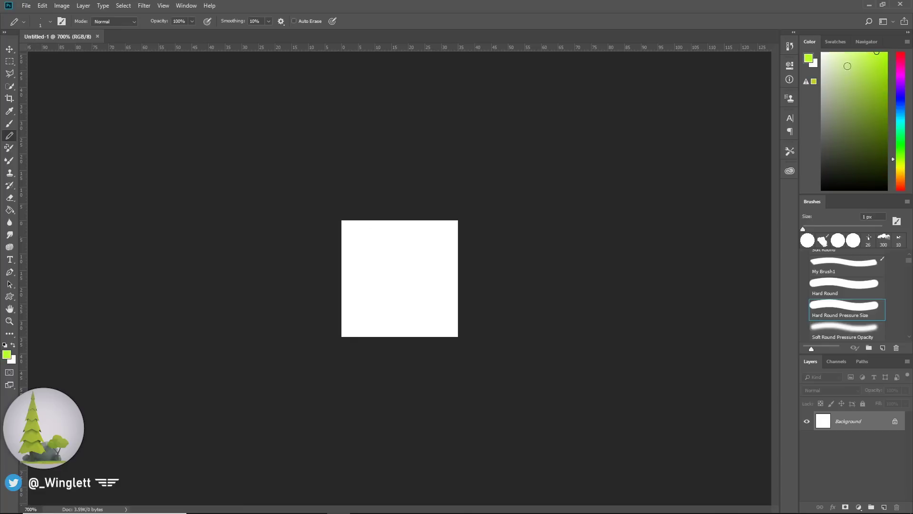
pyautogui.click(845, 122)
pyautogui.moveTo(894, 163); pyautogui.dragTo(894, 154)
pyautogui.click(869, 127)
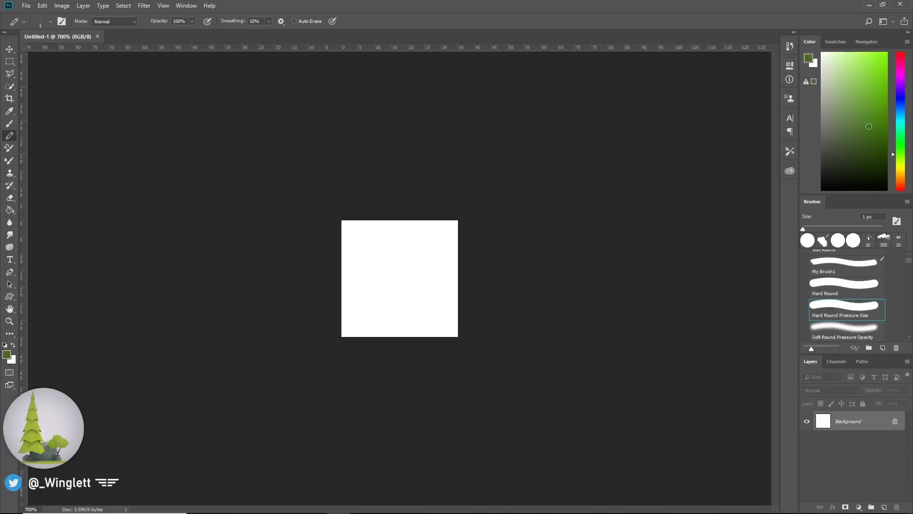
pyautogui.moveTo(869, 126); pyautogui.dragTo(868, 117)
pyautogui.moveTo(893, 158); pyautogui.dragTo(894, 160)
pyautogui.moveTo(871, 108); pyautogui.dragTo(872, 102)
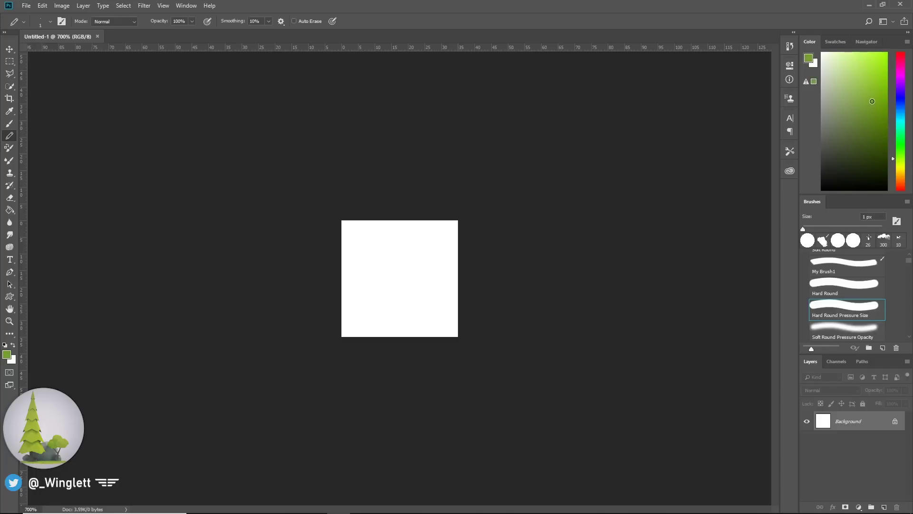
pyautogui.click(362, 241)
# Create another new RGB document measuring 3 by 3 pixels at 300 pixels/inch with a white background
pyautogui.click(28, 5)
pyautogui.click(35, 13)
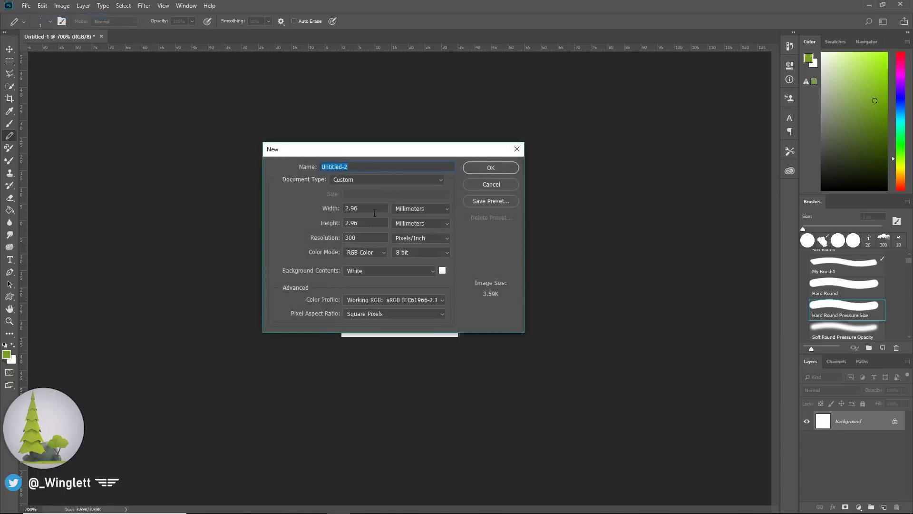
pyautogui.click(436, 214)
pyautogui.click(415, 218)
pyautogui.click(441, 221)
pyautogui.doubleClick(369, 208)
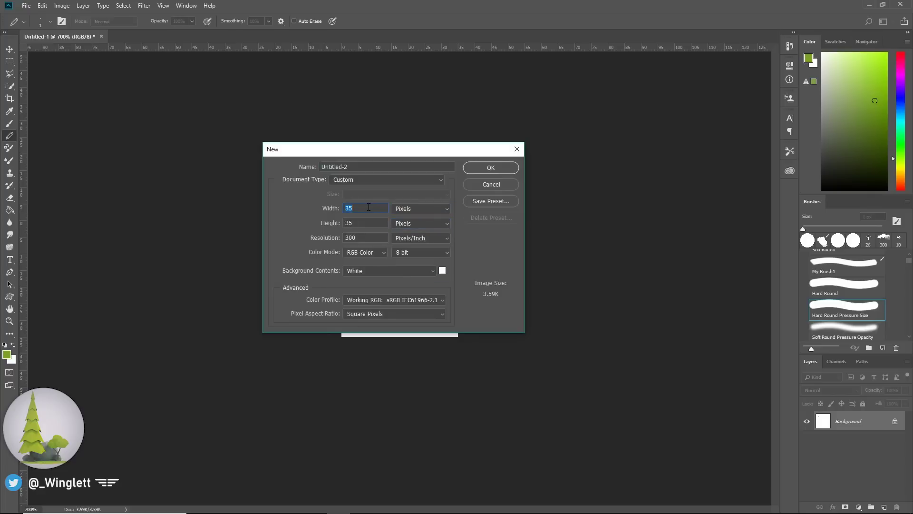
pyautogui.write('3')
pyautogui.click(373, 222)
pyautogui.write('3')
pyautogui.press('BackSpace')
pyautogui.press('BackSpace')
pyautogui.click(490, 168)
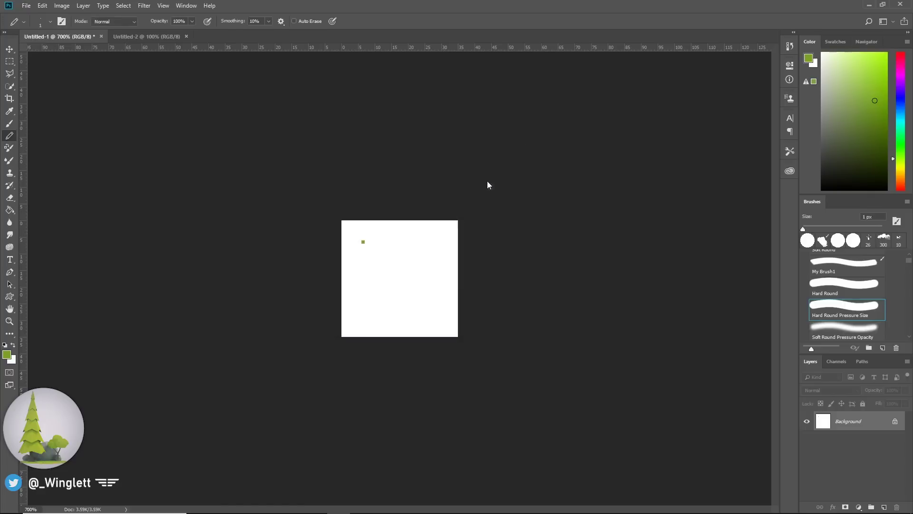
# Paint the top-left pixel of the new 3 by 3 pixel document green
pyautogui.hotkey('ctrl', '1')
pyautogui.hotkey('ctrl', '+')
pyautogui.hotkey('ctrl', '+')
pyautogui.hotkey('ctrl', '+')
pyautogui.hotkey('ctrl', '+')
pyautogui.hotkey('ctrl', '+')
pyautogui.hotkey('ctrl', '+')
pyautogui.hotkey('ctrl', '+')
pyautogui.hotkey('ctrl', '+')
pyautogui.hotkey('ctrl', '+')
pyautogui.hotkey('ctrl', '+')
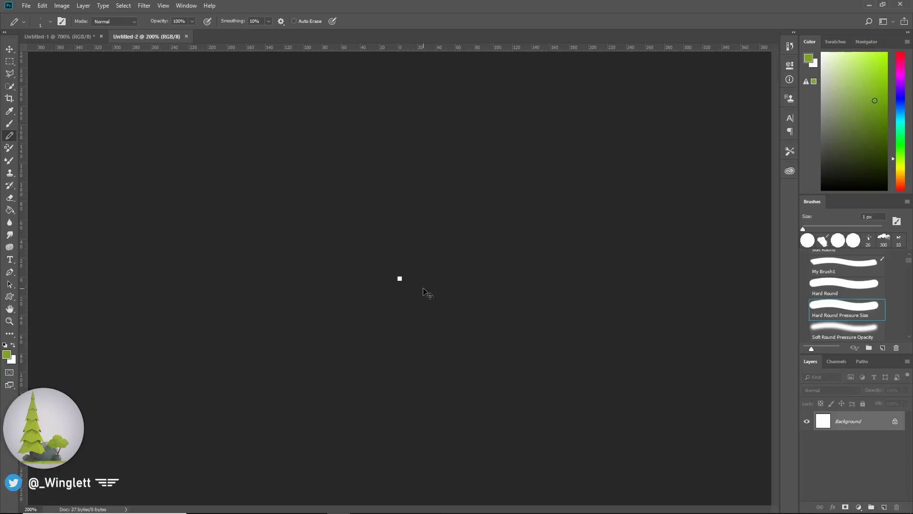
pyautogui.hotkey('ctrl', '+')
pyautogui.hotkey('ctrl', '+')
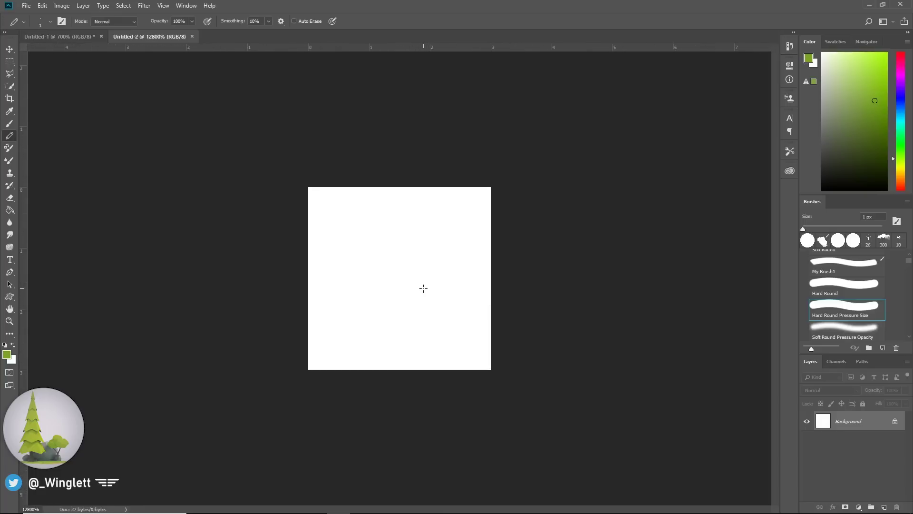
pyautogui.click(322, 201)
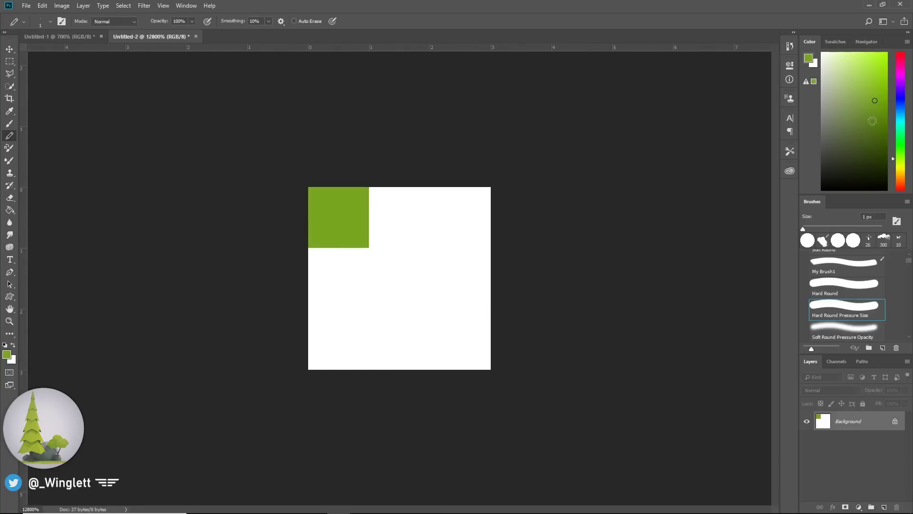
# Change the foreground colour to dark brown and paint the top-middle pixel beside the green one
pyautogui.moveTo(895, 159); pyautogui.dragTo(895, 175)
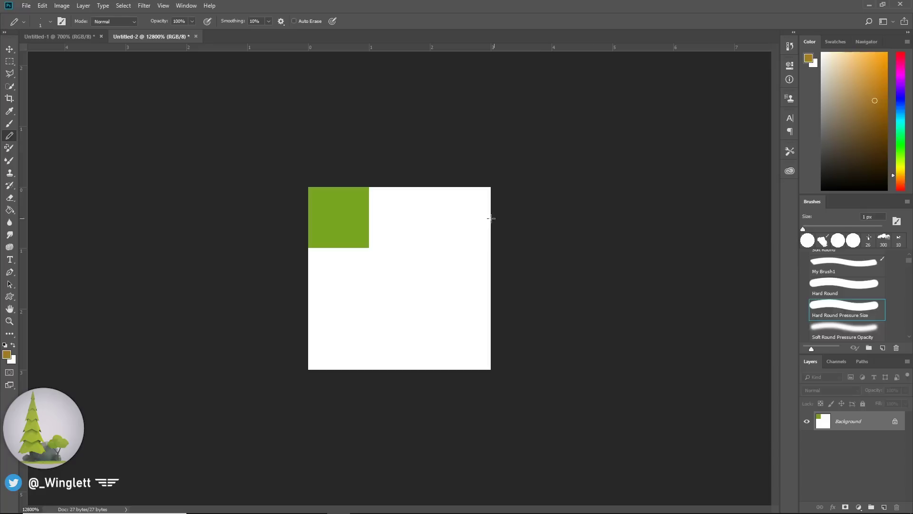
pyautogui.moveTo(873, 112); pyautogui.dragTo(859, 140)
pyautogui.click(406, 215)
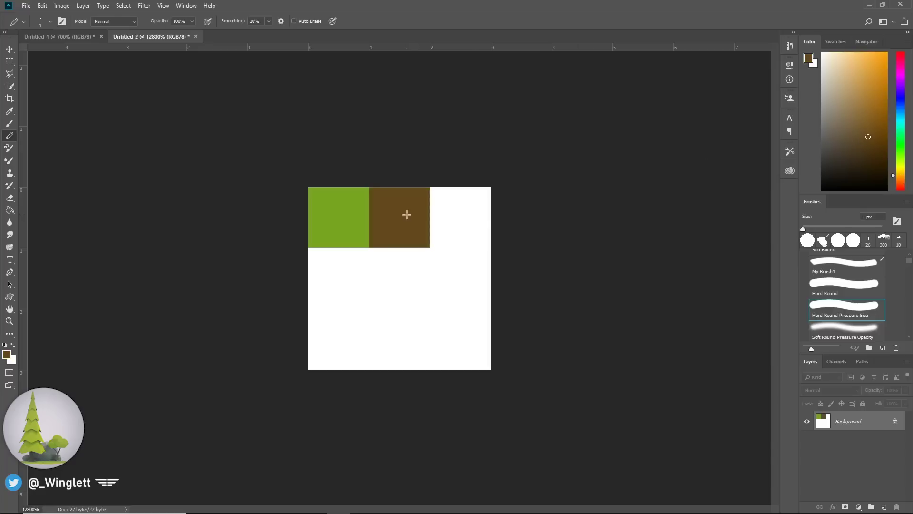
pyautogui.click(26, 6)
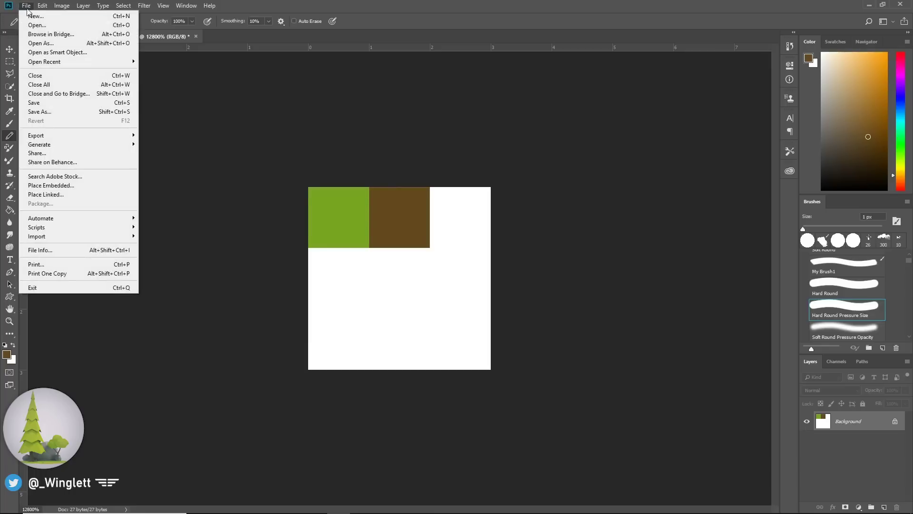
pyautogui.click(43, 103)
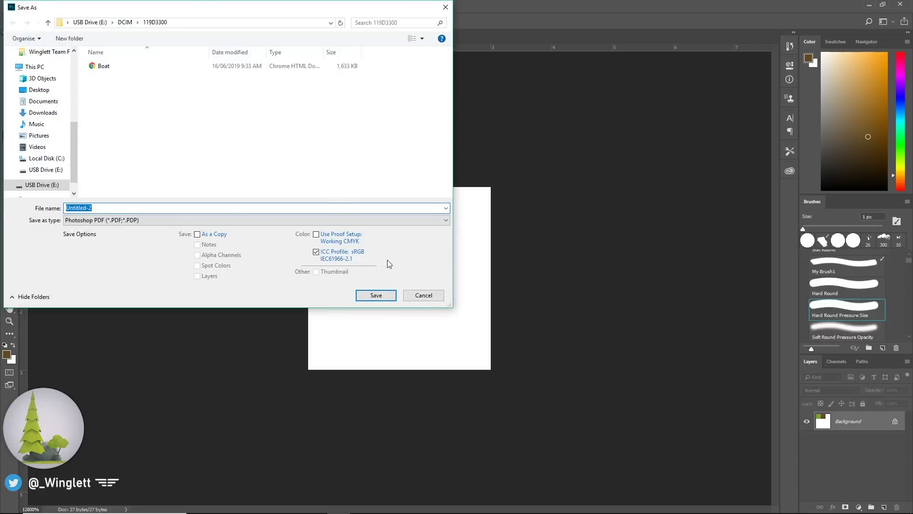
pyautogui.click(445, 7)
# Switch to Blender and open Trees_Albedo.png from the Trees folder in the image editor
pyautogui.click(371, 505)
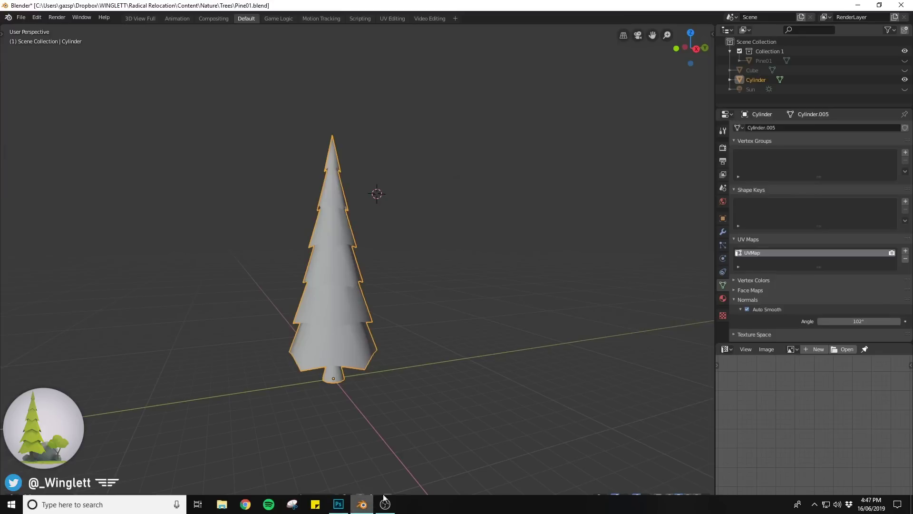
pyautogui.moveTo(605, 376); pyautogui.dragTo(629, 365, button='middle')
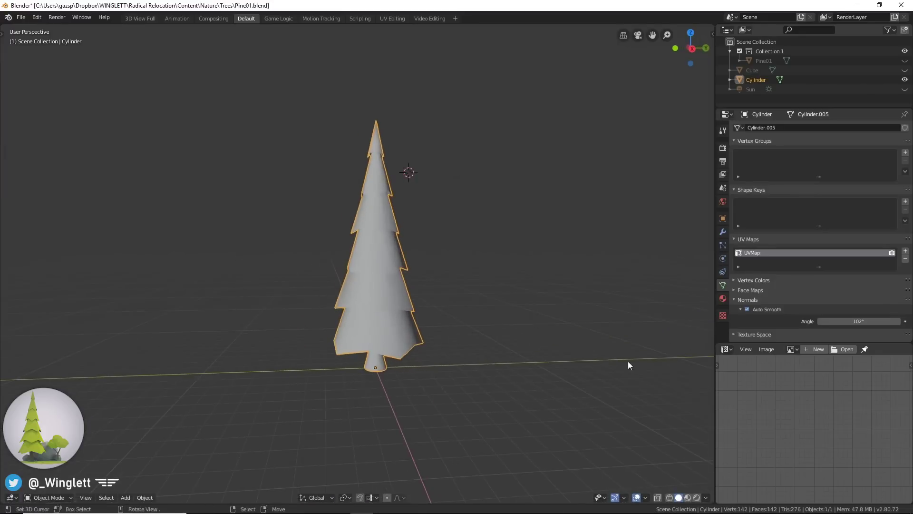
pyautogui.click(852, 350)
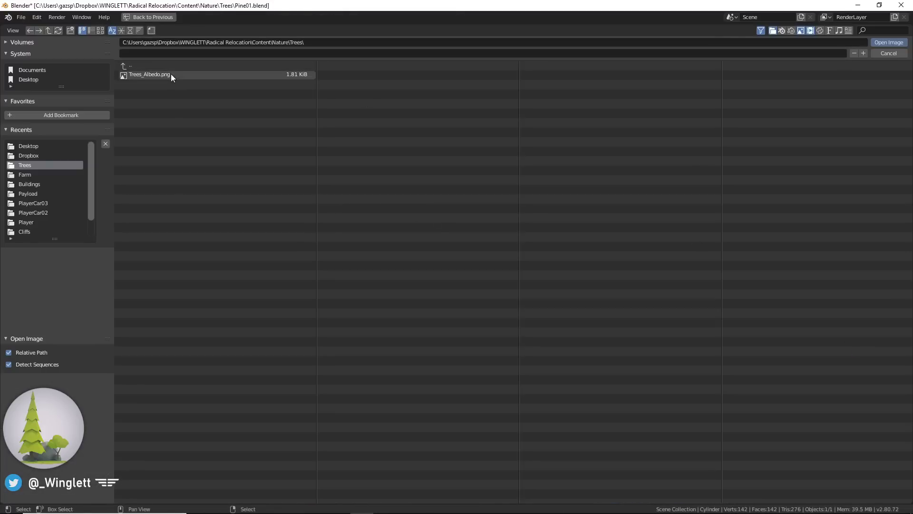
pyautogui.click(888, 43)
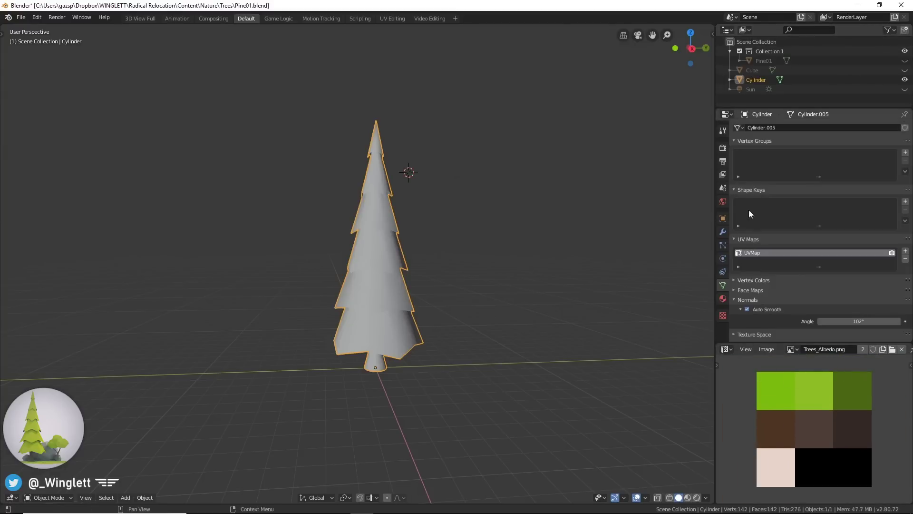
# Add a new material to the tree and name it Tree_Albedo
pyautogui.click(723, 298)
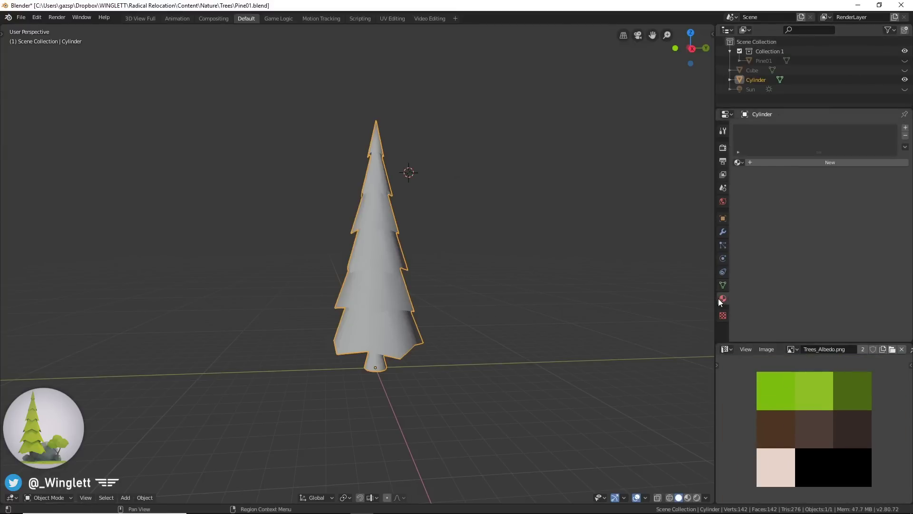
pyautogui.click(790, 162)
pyautogui.doubleClick(796, 129)
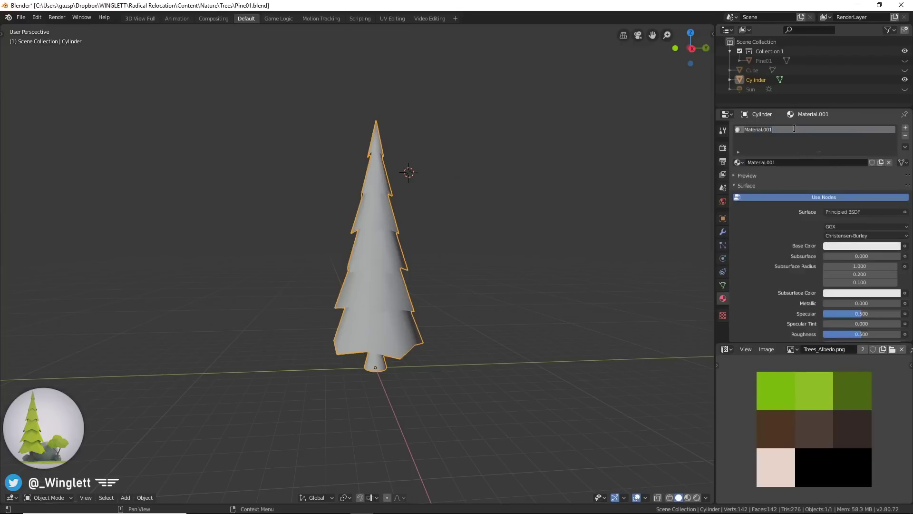
pyautogui.write('tRE')
pyautogui.write('Tree_Albedo')
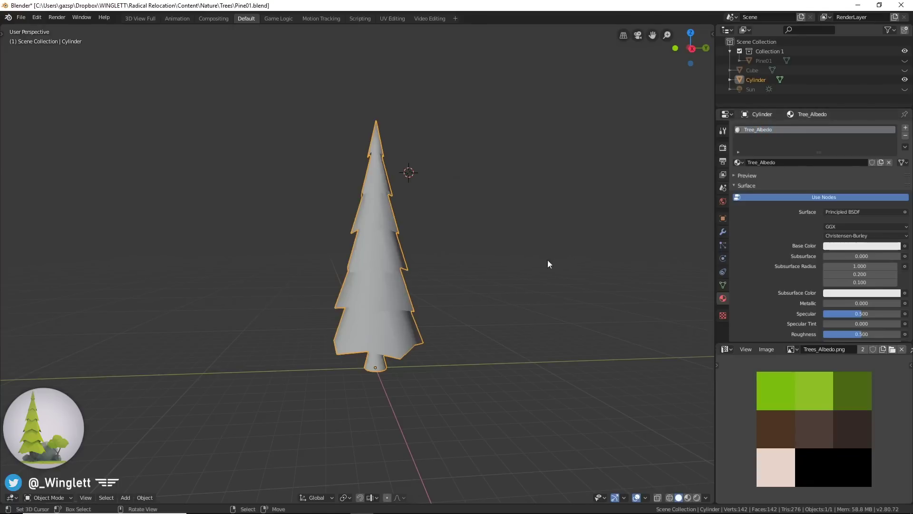
# Set the material's Base Color to an Image Texture using Trees_Albedo.png
pyautogui.click(905, 245)
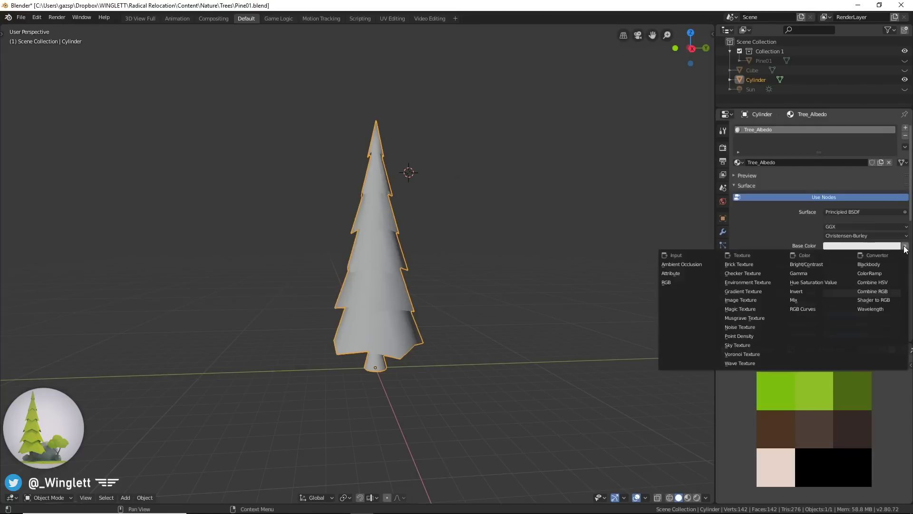
pyautogui.click(749, 300)
pyautogui.click(828, 256)
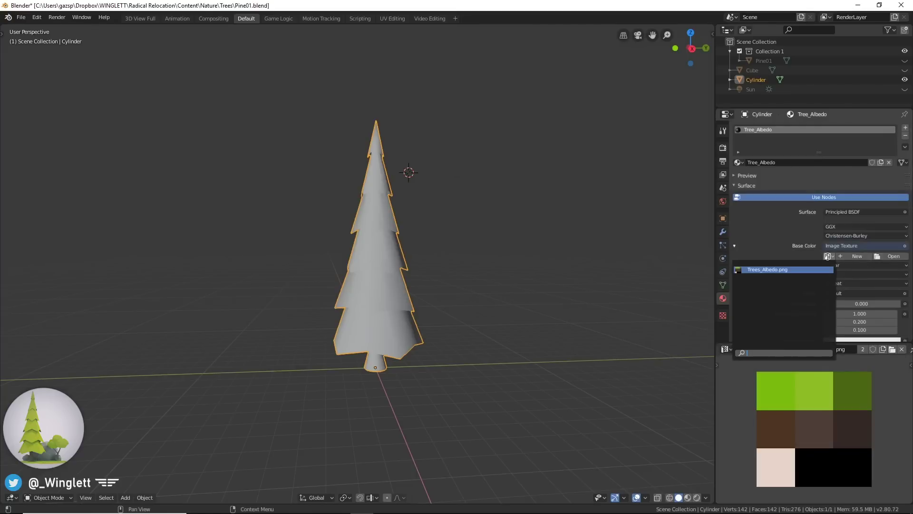
pyautogui.click(782, 270)
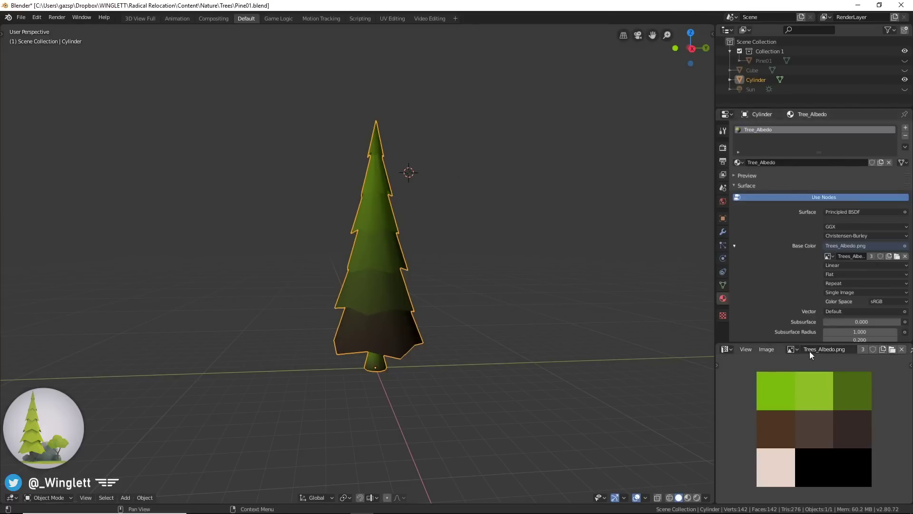
# Enter Edit Mode with the whole tree selected and unwrap its UVs
pyautogui.moveTo(482, 318); pyautogui.dragTo(431, 313, button='middle')
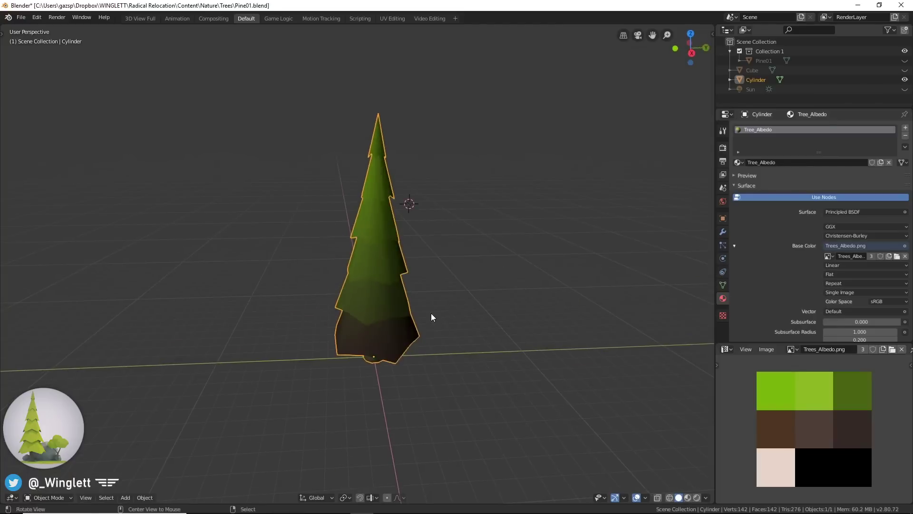
pyautogui.press('Tab')
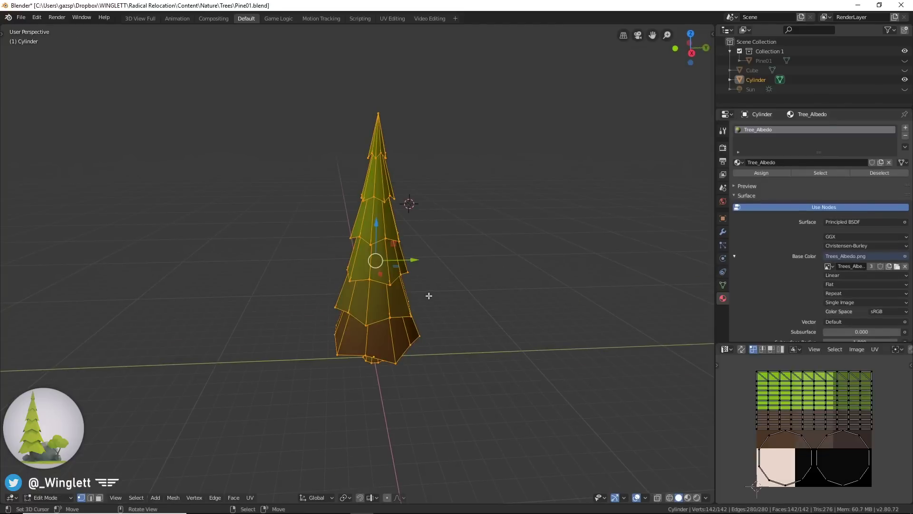
pyautogui.press('u')
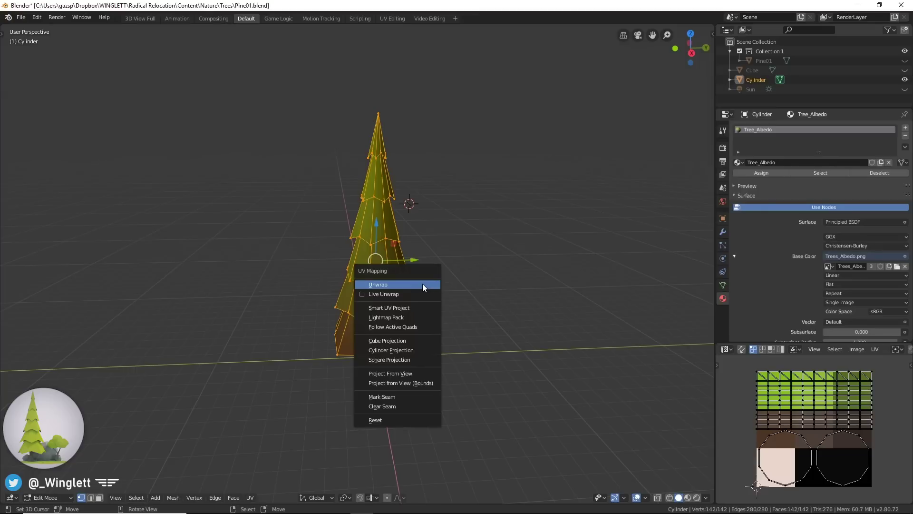
pyautogui.click(423, 283)
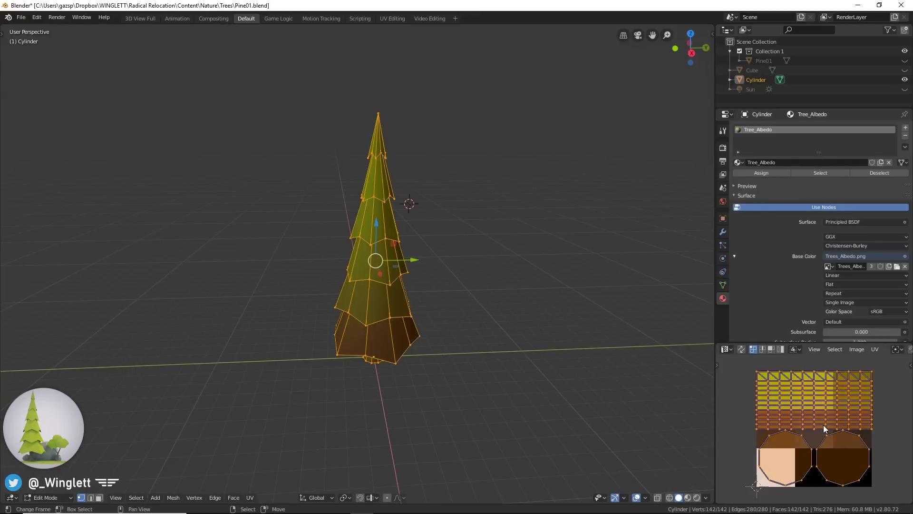
# Scale all the tree's UVs to 0 and move them onto the bright green swatch at the texture's top-left
pyautogui.press('s')
pyautogui.press('0')
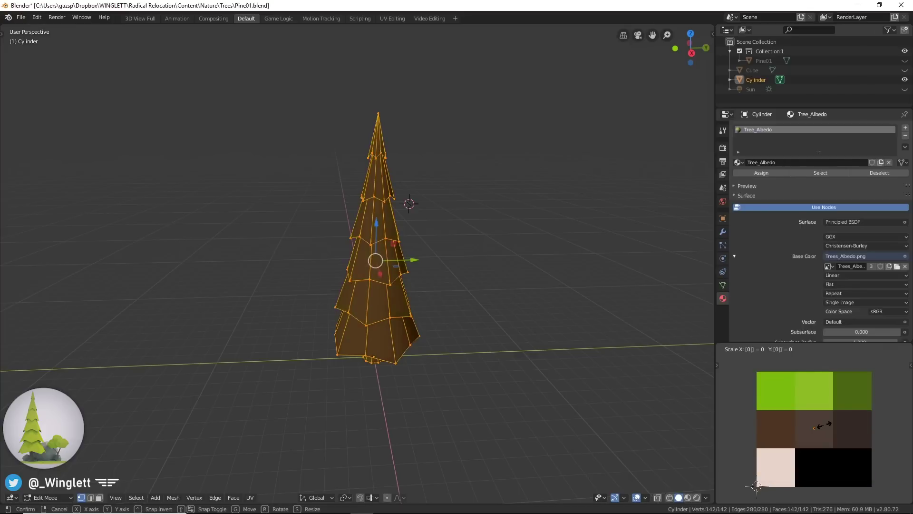
pyautogui.press('Return')
pyautogui.press('g')
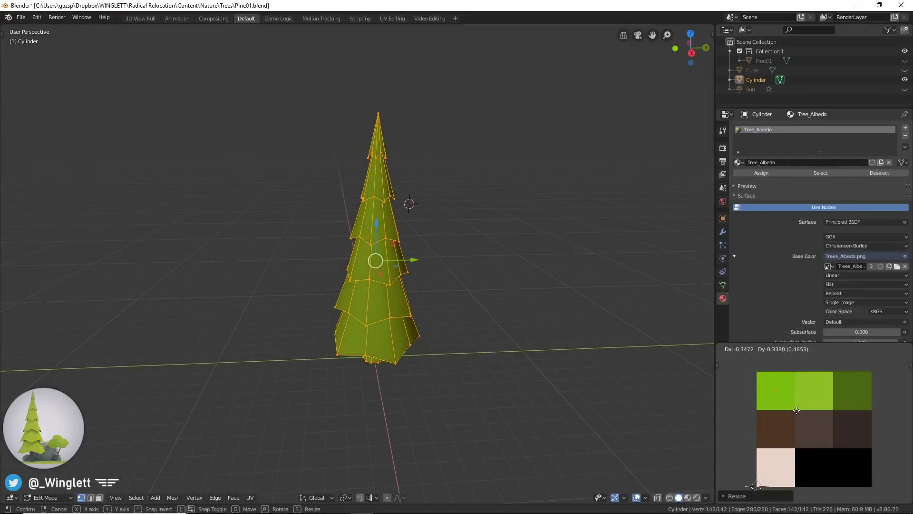
pyautogui.click(801, 413)
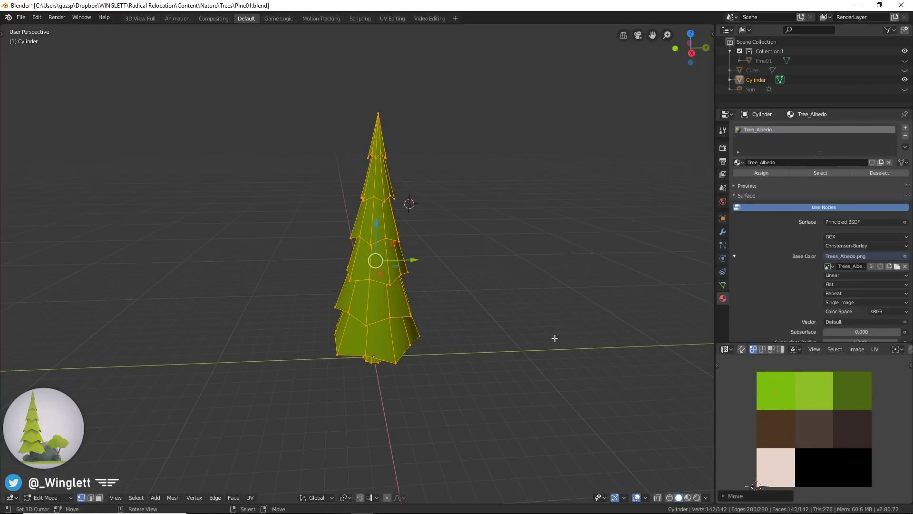
# Select the linked trunk geometry, move its UVs onto the dark brown swatch in the left column, and return to Object Mode
pyautogui.moveTo(554, 338); pyautogui.dragTo(387, 369, button='middle')
pyautogui.click(381, 365)
pyautogui.press('l')
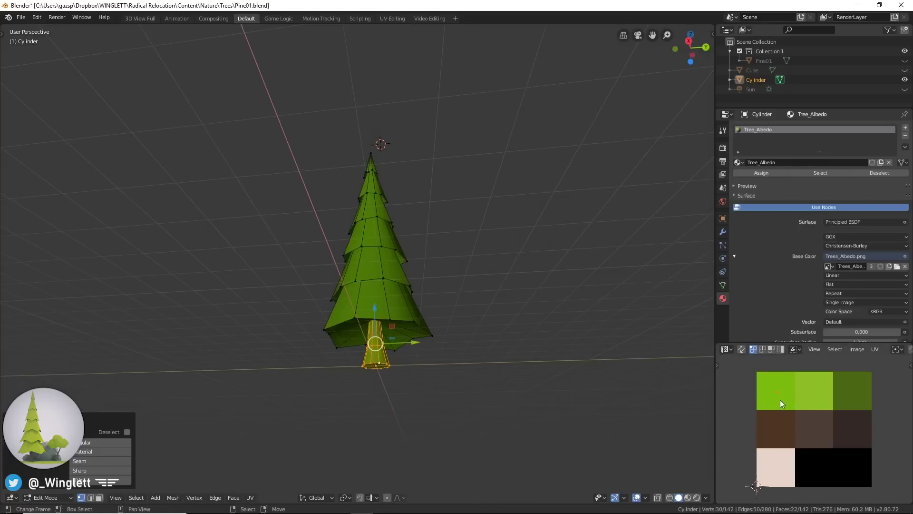
pyautogui.press('g')
pyautogui.click(780, 440)
pyautogui.press('Tab')
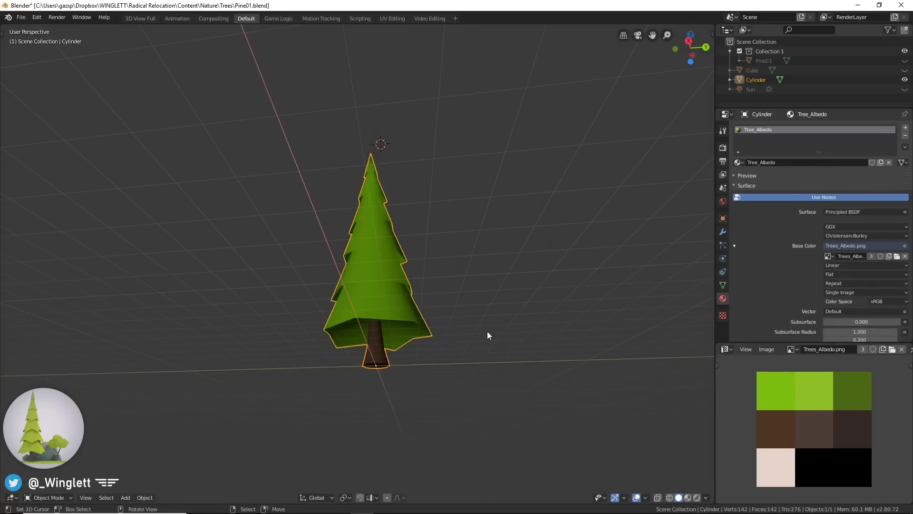
# Switch the viewport to rendered shading and examine the coloured tree from different angles
pyautogui.moveTo(488, 336); pyautogui.dragTo(507, 339, button='middle')
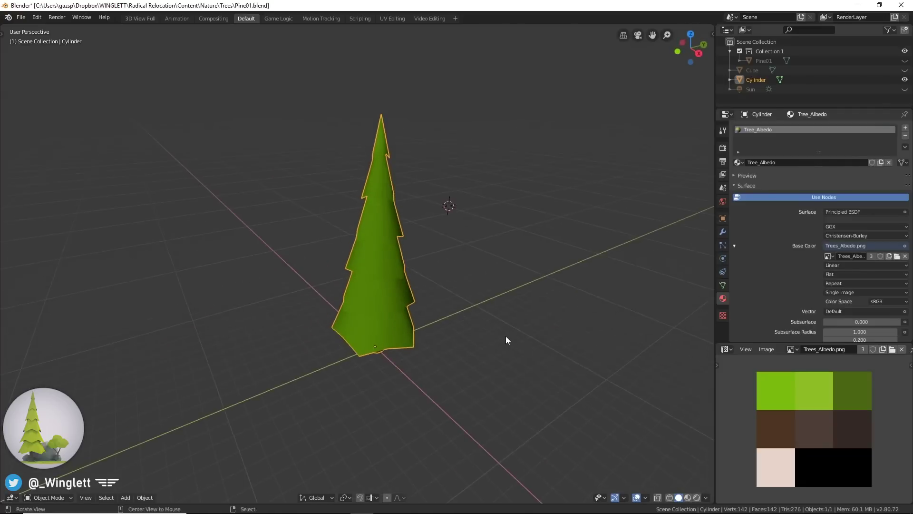
pyautogui.click(697, 498)
pyautogui.moveTo(536, 389)
pyautogui.mouseDown(button='middle')
pyautogui.moveTo(471, 344)
pyautogui.moveTo(483, 312)
pyautogui.moveTo(493, 315)
pyautogui.moveTo(437, 306)
pyautogui.moveTo(303, 358)
pyautogui.mouseUp(button='middle')
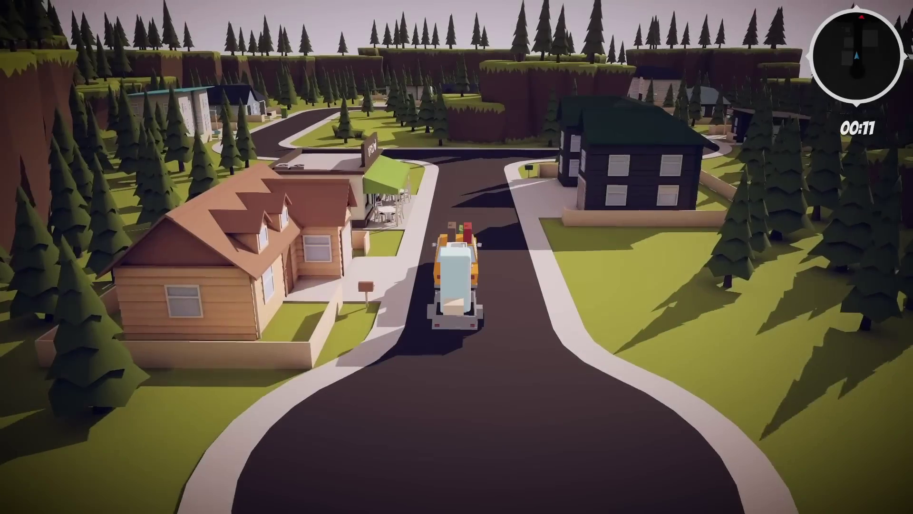